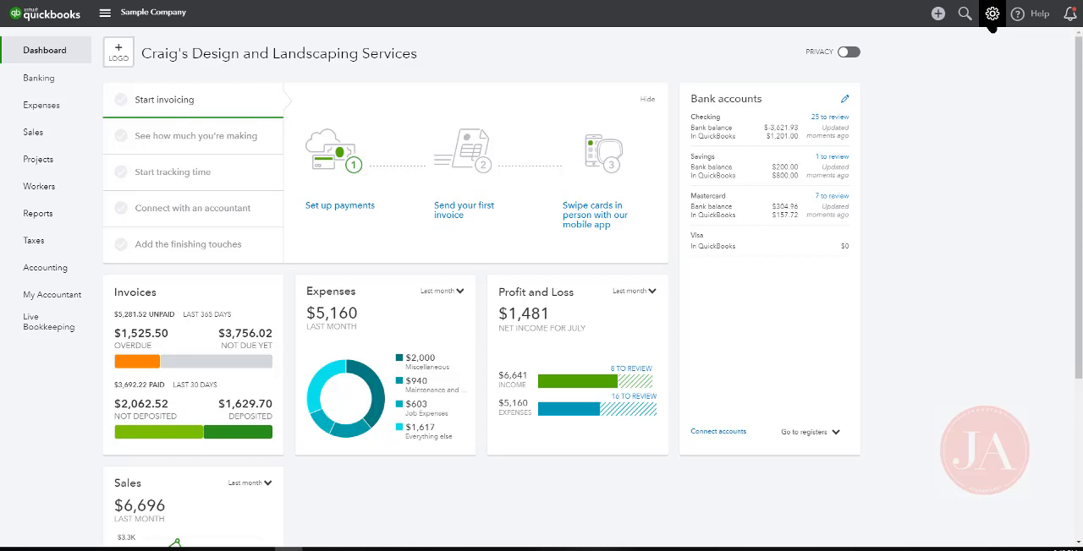
Turn on class tracking in the company's advanced account settings, save it and close the settings
left_click(991, 28)
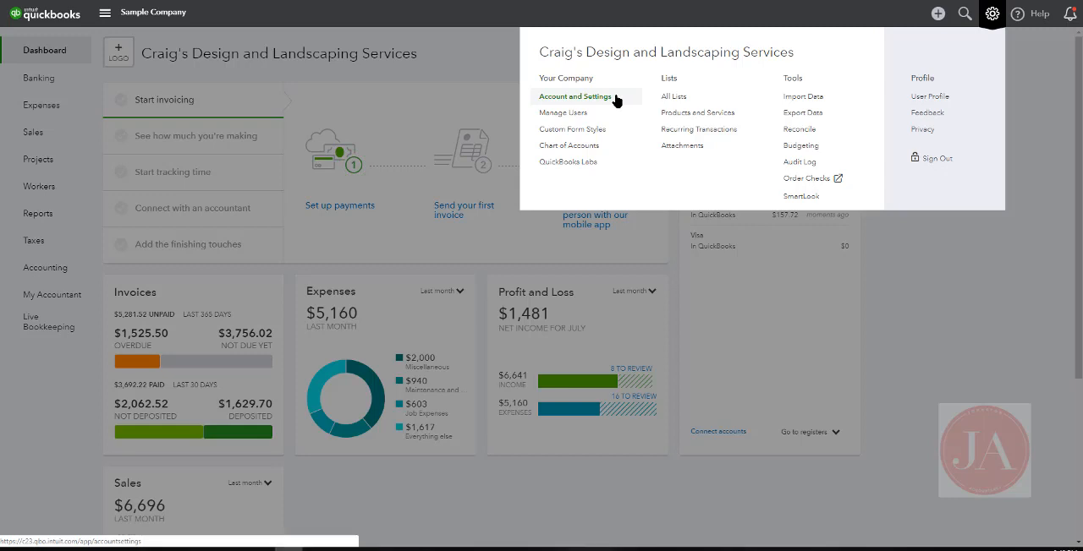
left_click(616, 100)
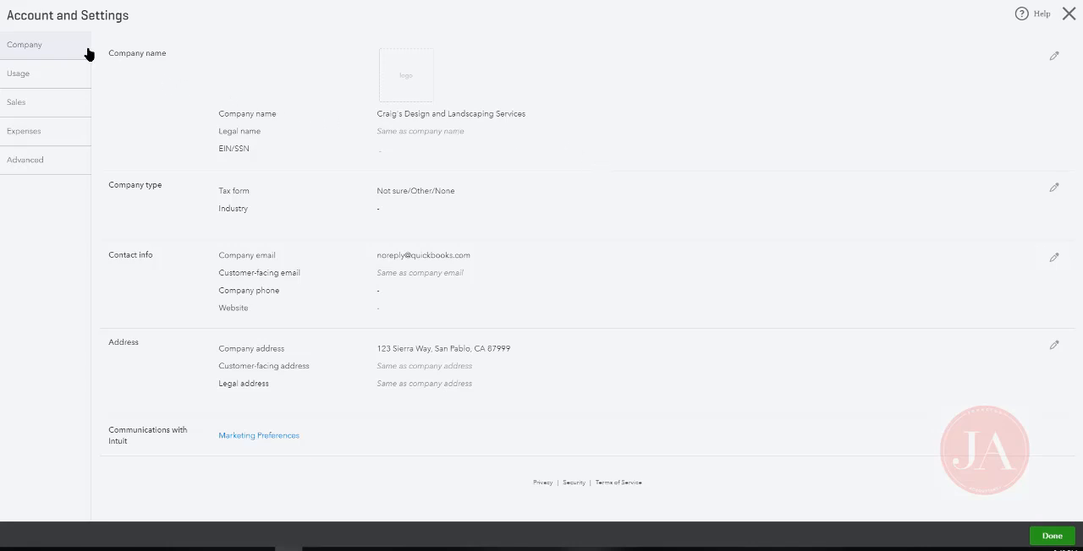
left_click(54, 167)
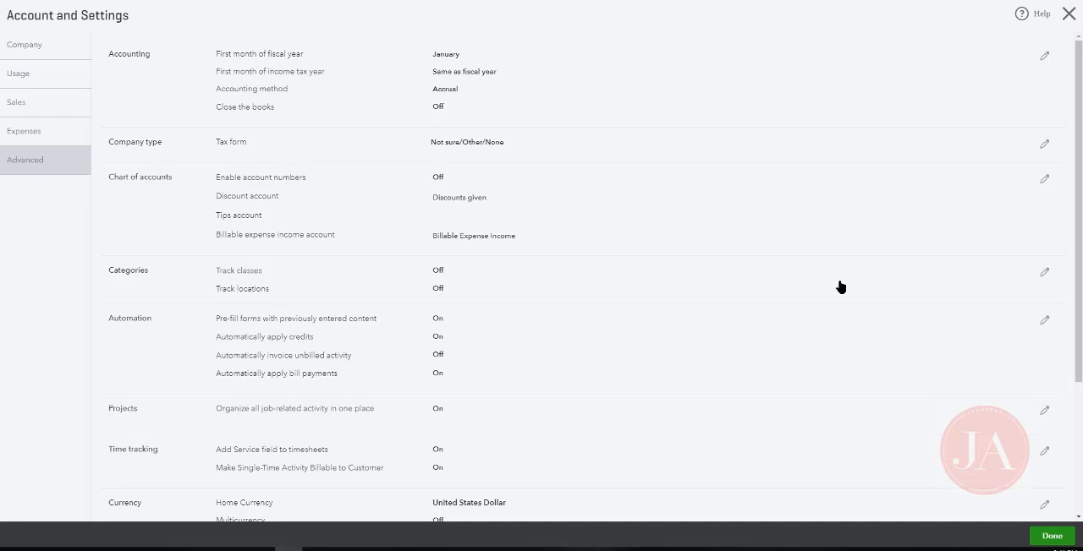
left_click(1043, 272)
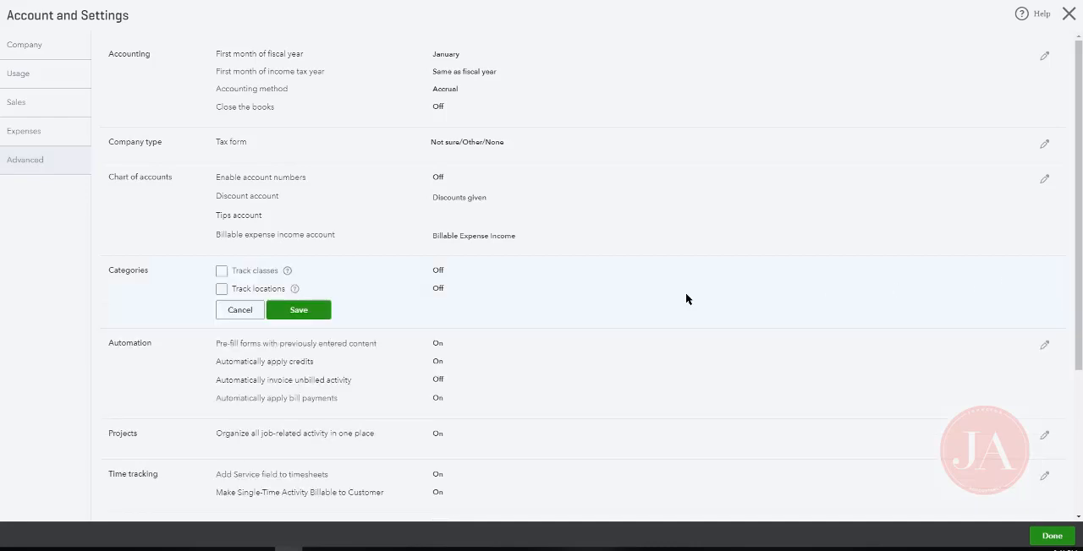
left_click(222, 271)
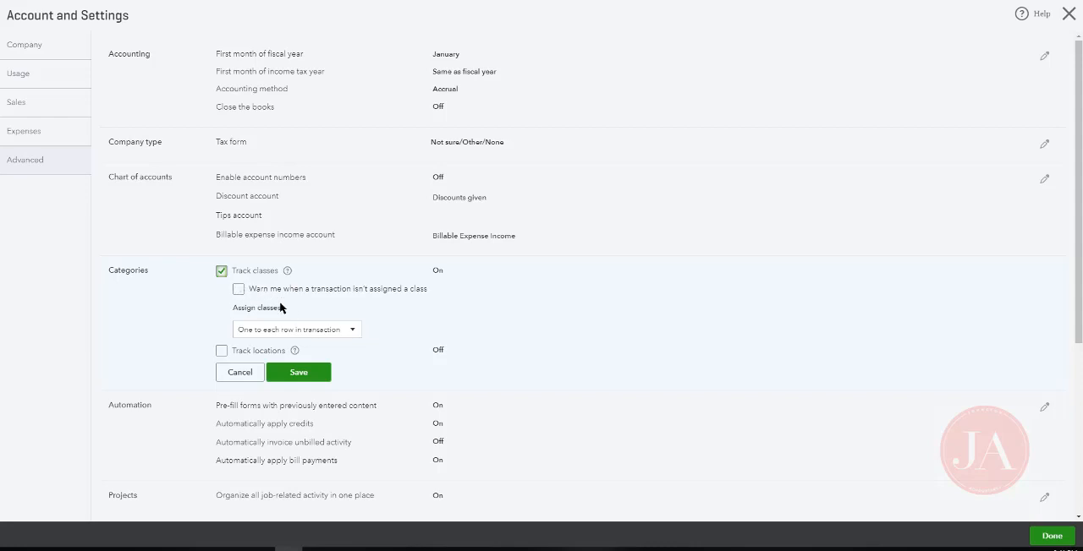
left_click(321, 373)
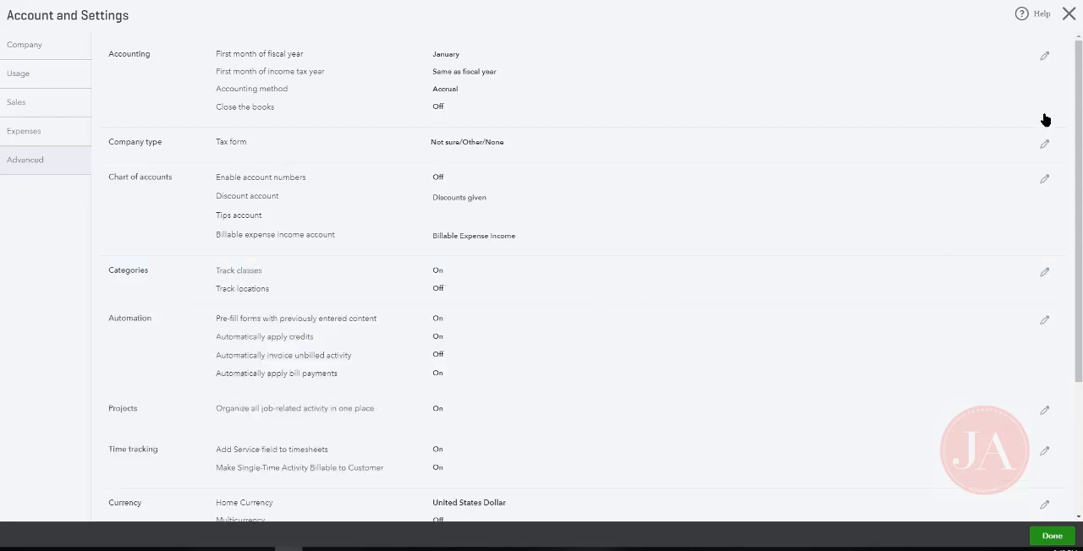
left_click(1070, 14)
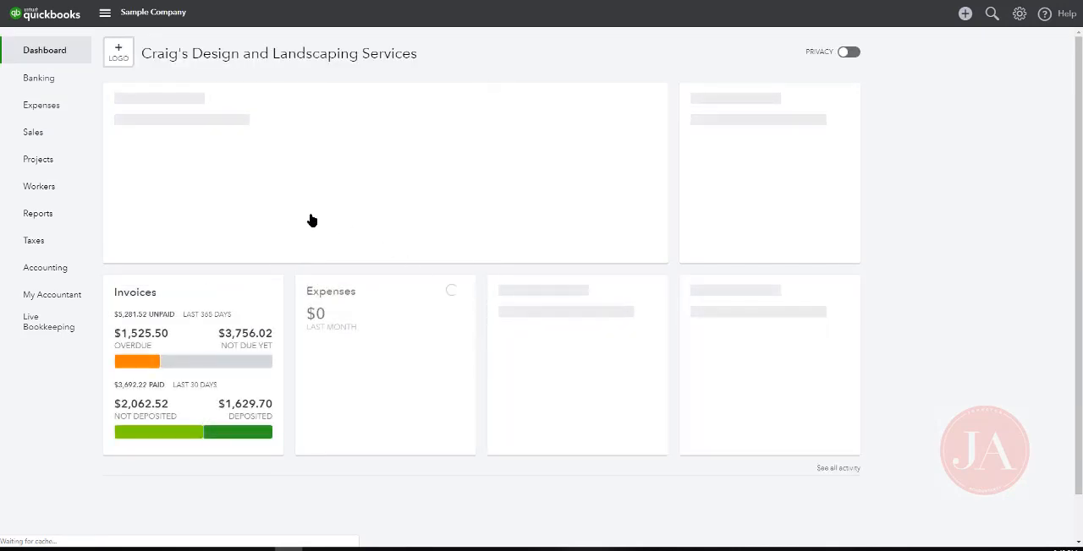
Open the 06/26/2019 Hicks Hardware transaction from the checking account's bank transactions for review
left_click(39, 78)
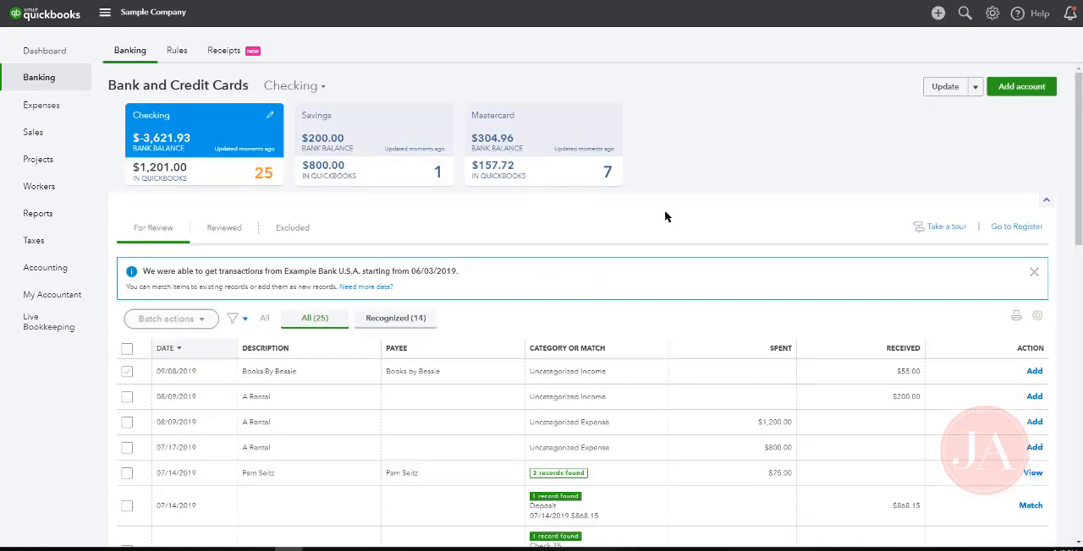
scroll(698, 243, "down", 1)
scroll(668, 249, "down", 2)
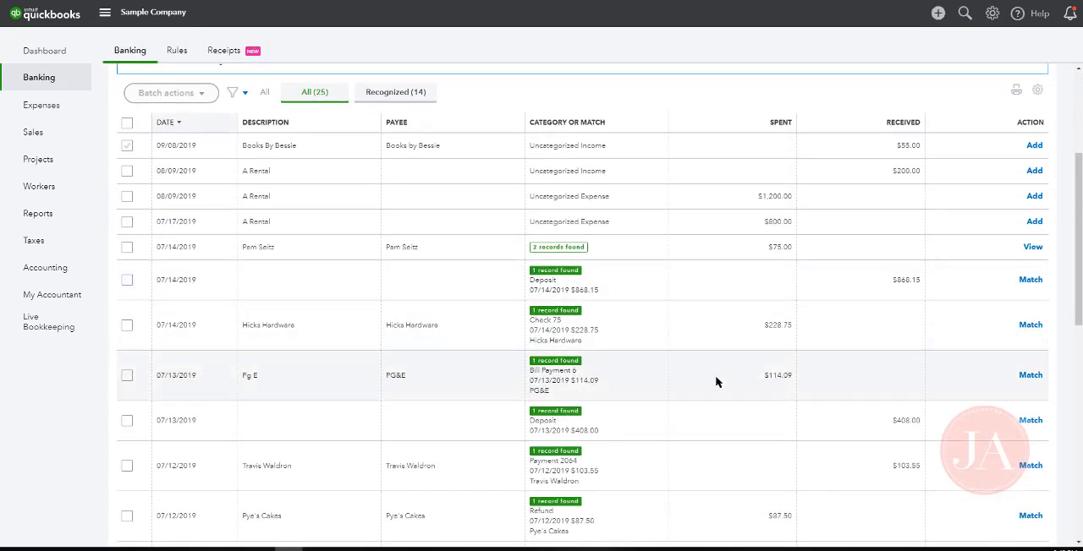
scroll(715, 384, "down", 1)
scroll(716, 389, "down", 2)
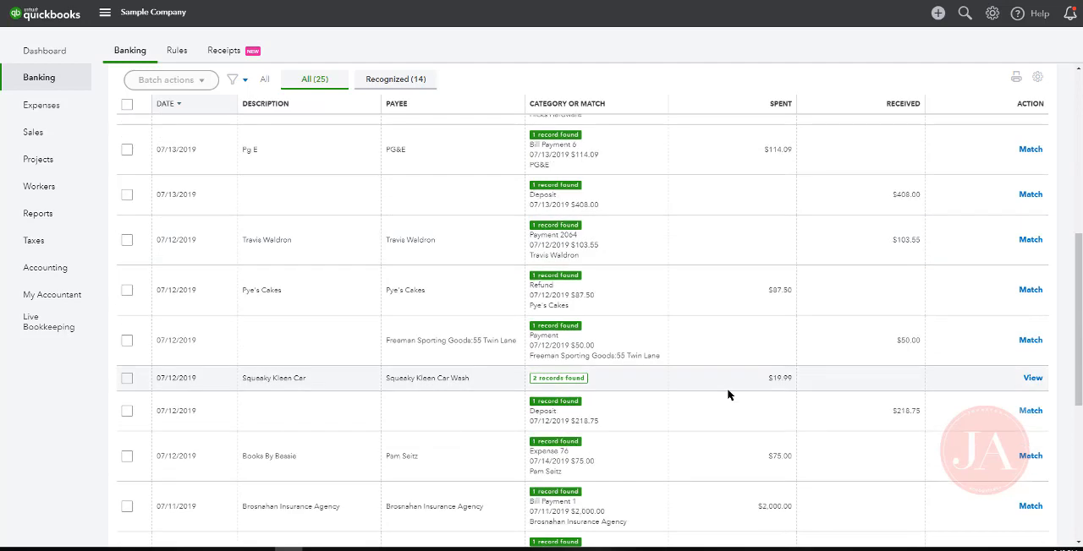
scroll(725, 364, "down", 4)
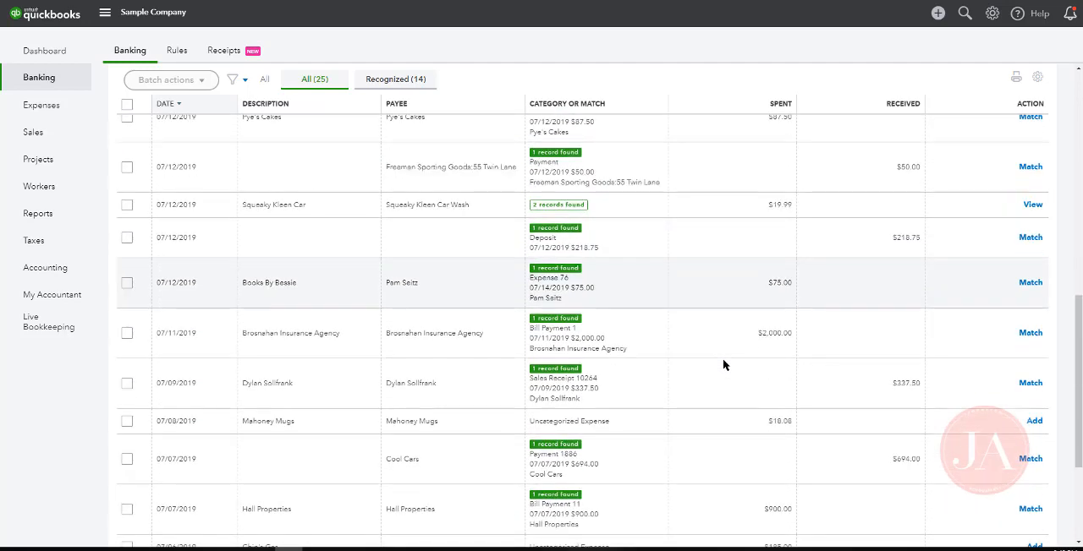
scroll(725, 364, "down", 1)
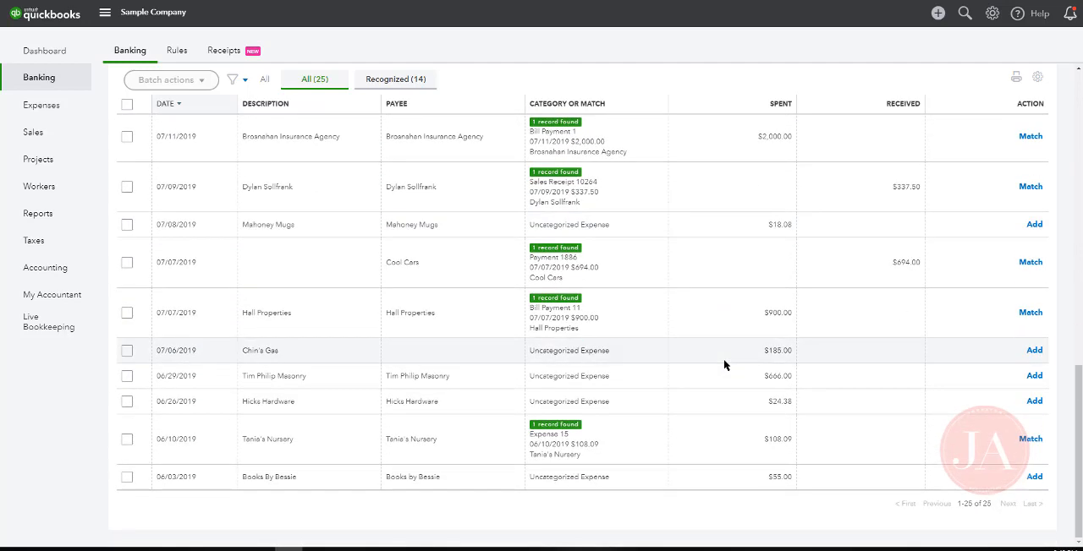
left_click(484, 406)
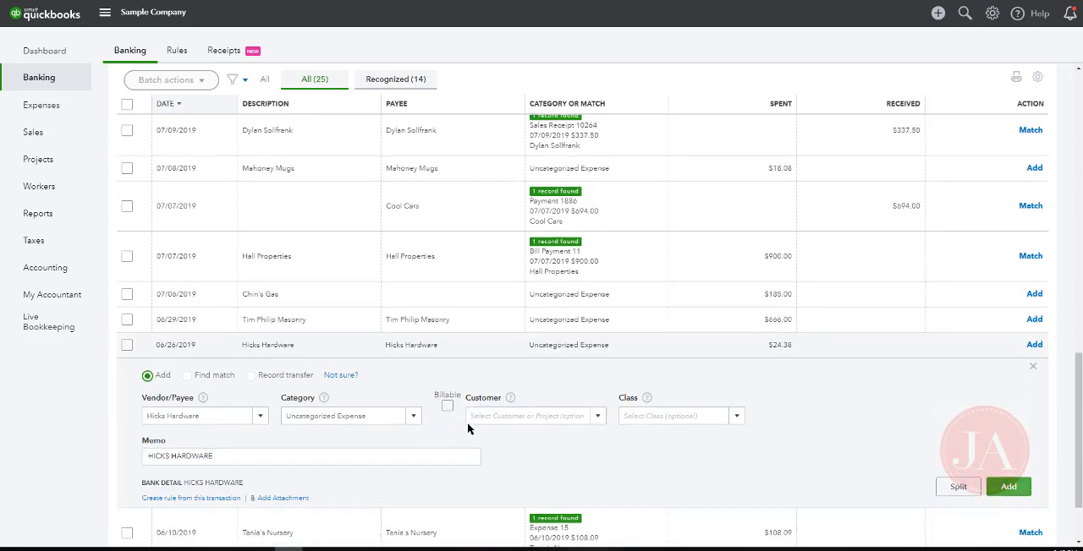
Set the Hicks Hardware transaction's category to Cost of Goods Sold
mouse_move(653, 422)
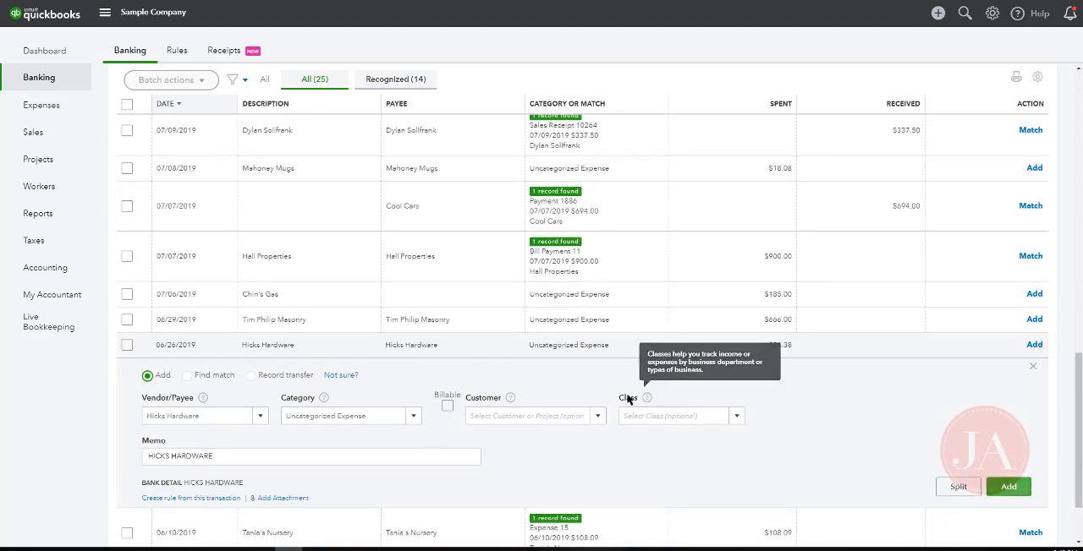
left_click(397, 418)
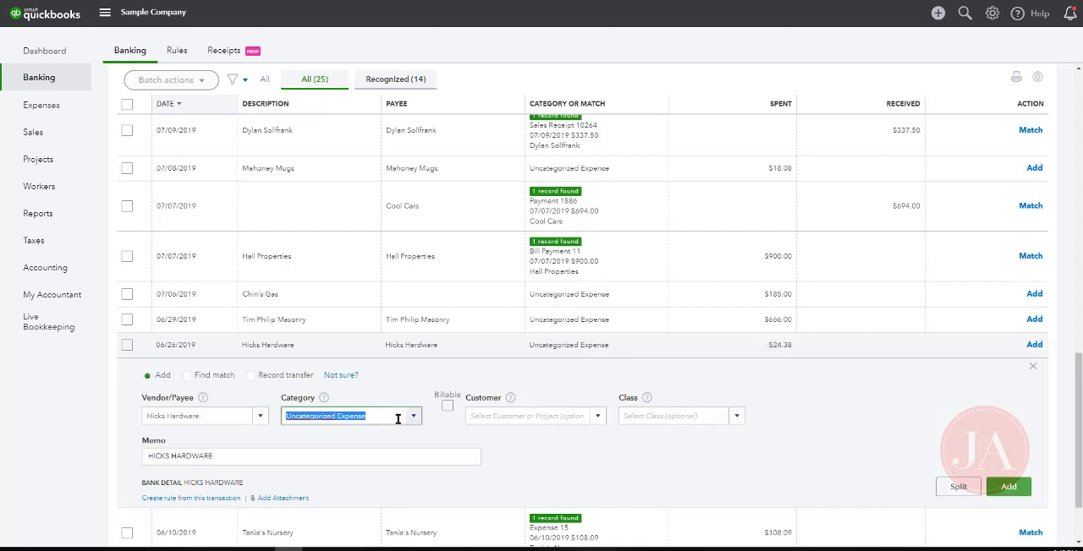
left_click(413, 419)
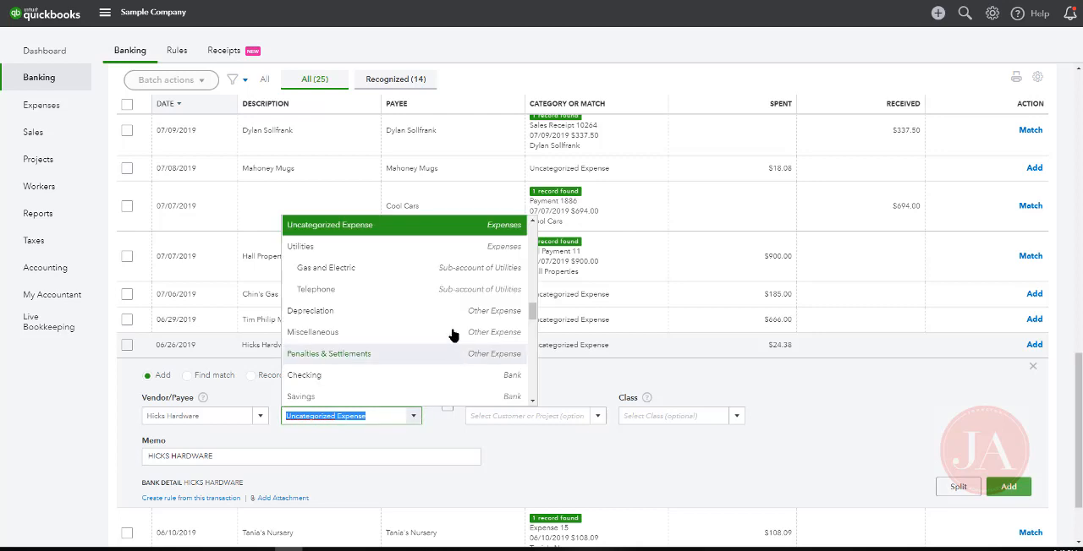
scroll(448, 296, "up", 10)
scroll(450, 322, "up", 10)
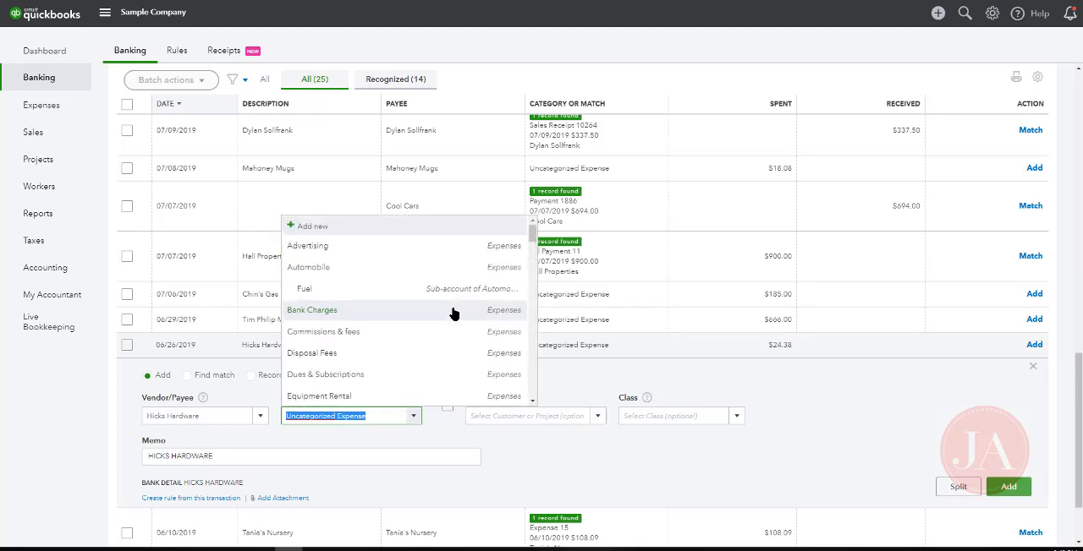
scroll(454, 313, "down", 10)
scroll(454, 315, "down", 10)
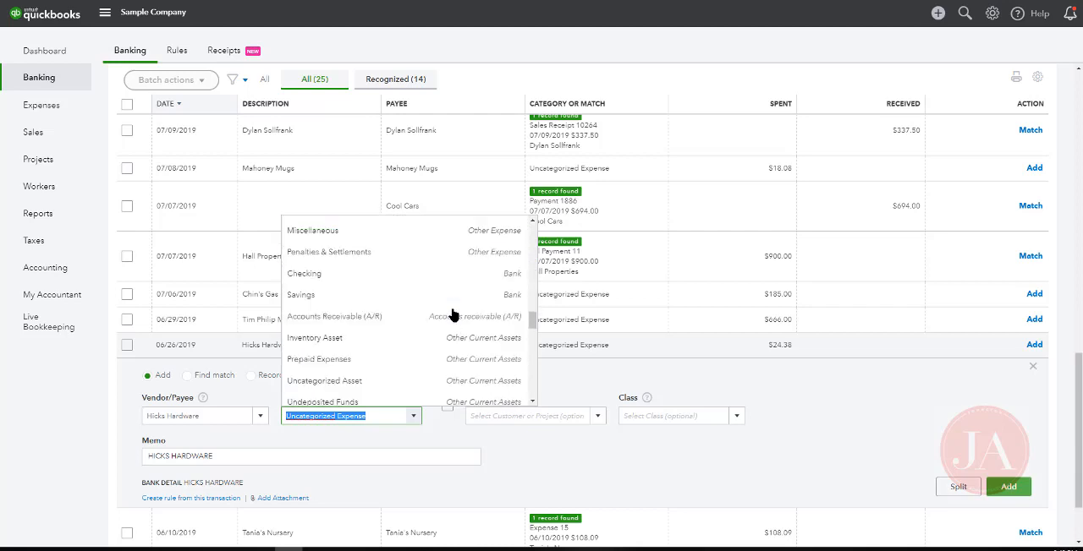
scroll(451, 315, "down", 5)
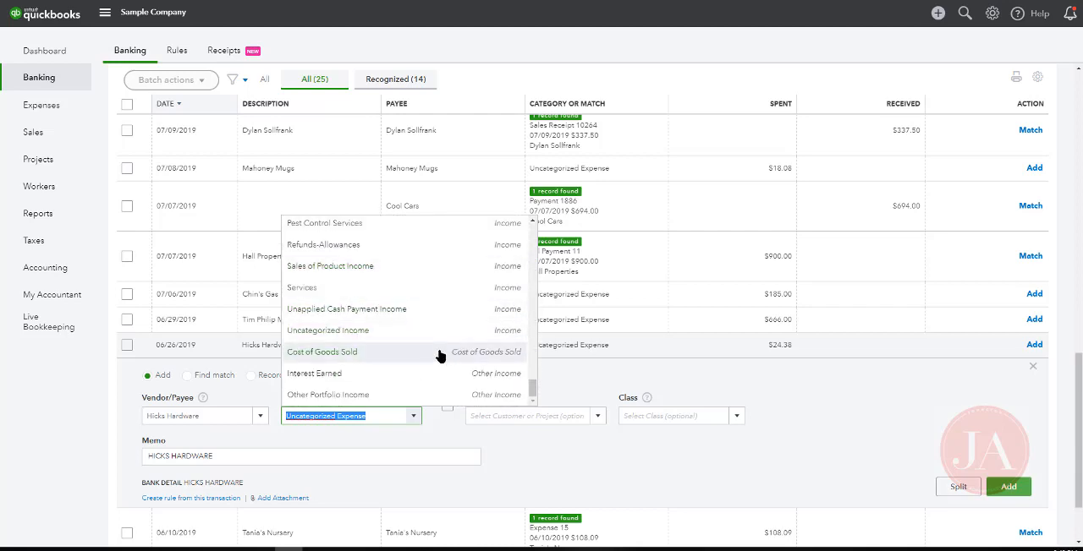
left_click(439, 355)
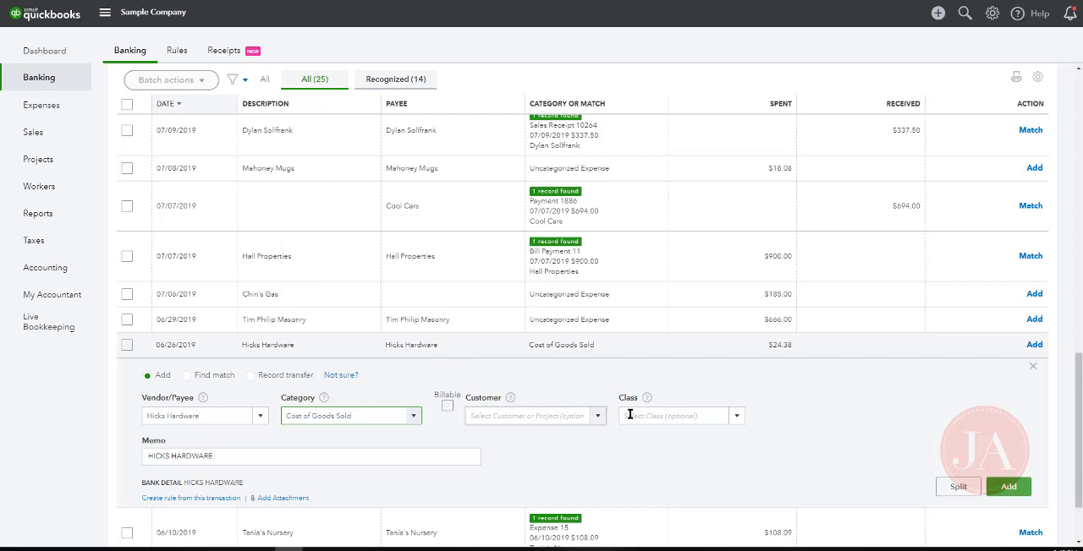
Create a new class named Garden for the Hicks Hardware transaction and add the transaction to the books
left_click(661, 415)
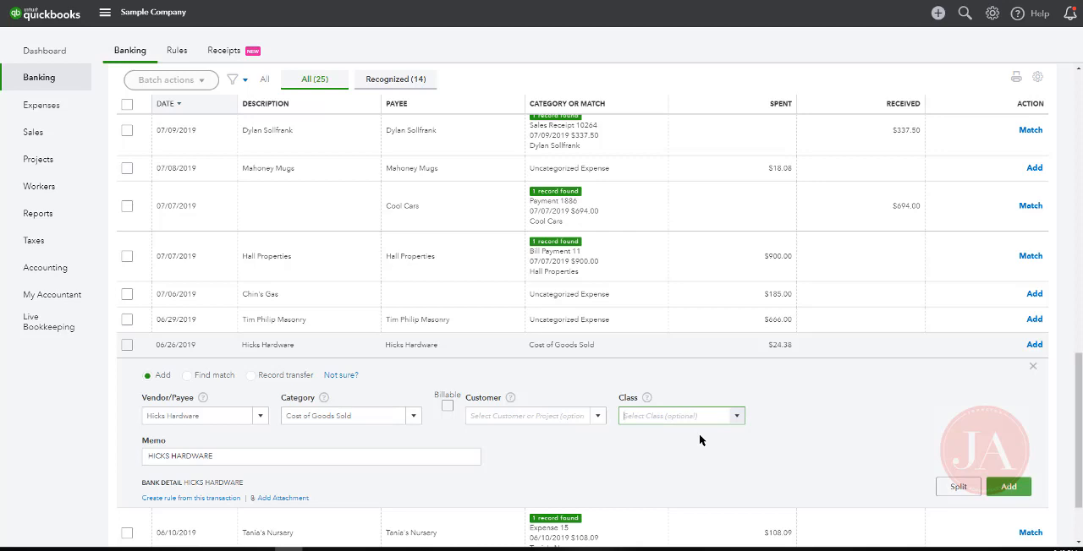
type("Gardening")
left_click(700, 438)
left_click(775, 511)
left_click(1019, 499)
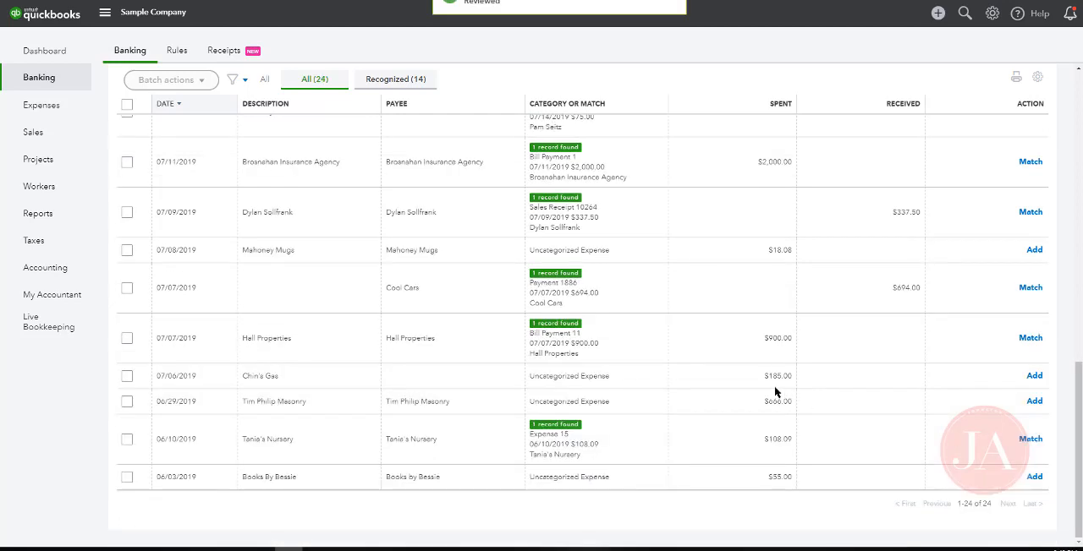
Open the 06/29/2019 masonry transaction and set its category to Cost of Goods Sold
left_click(667, 406)
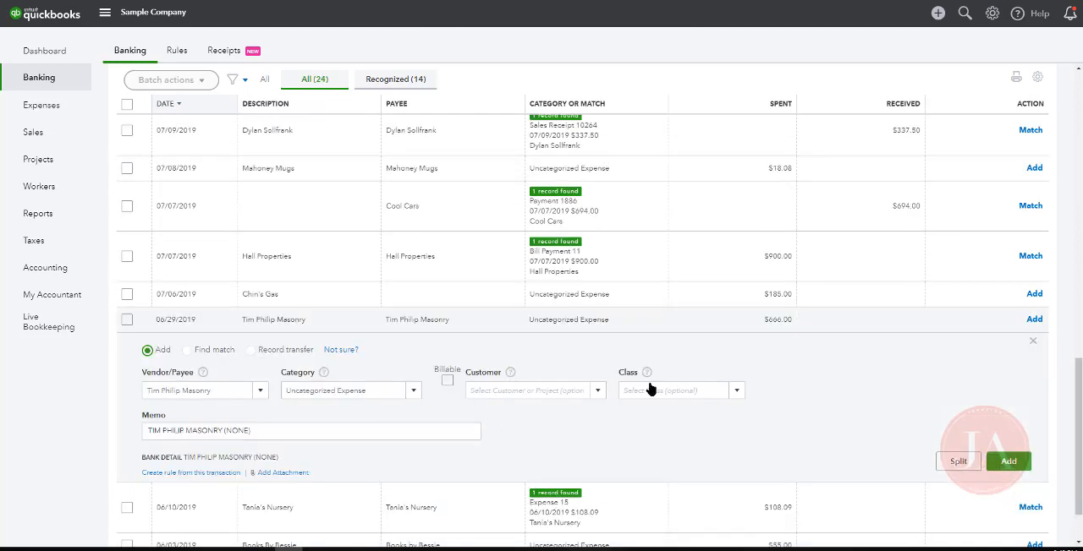
left_click(1032, 342)
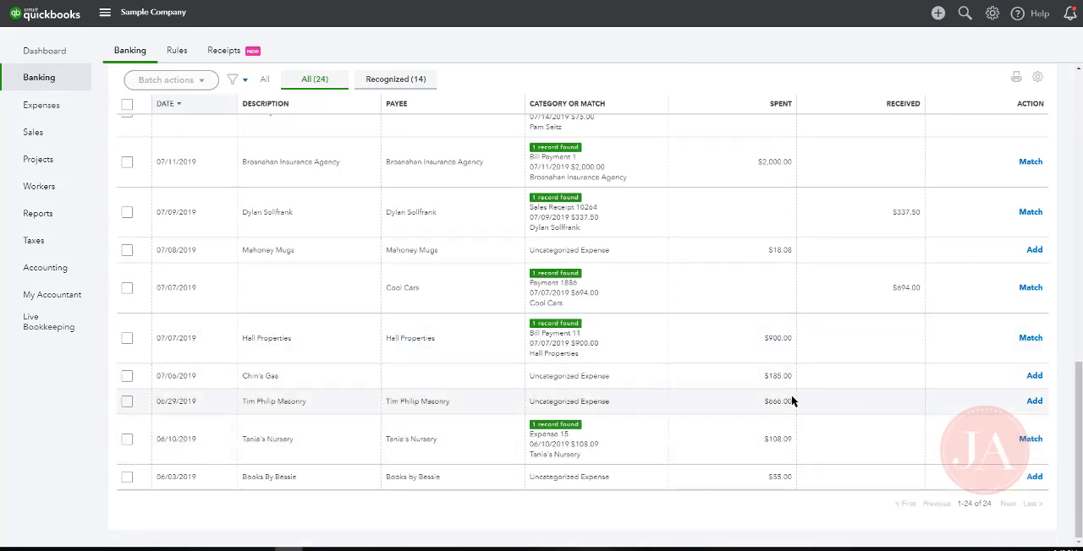
left_click(745, 405)
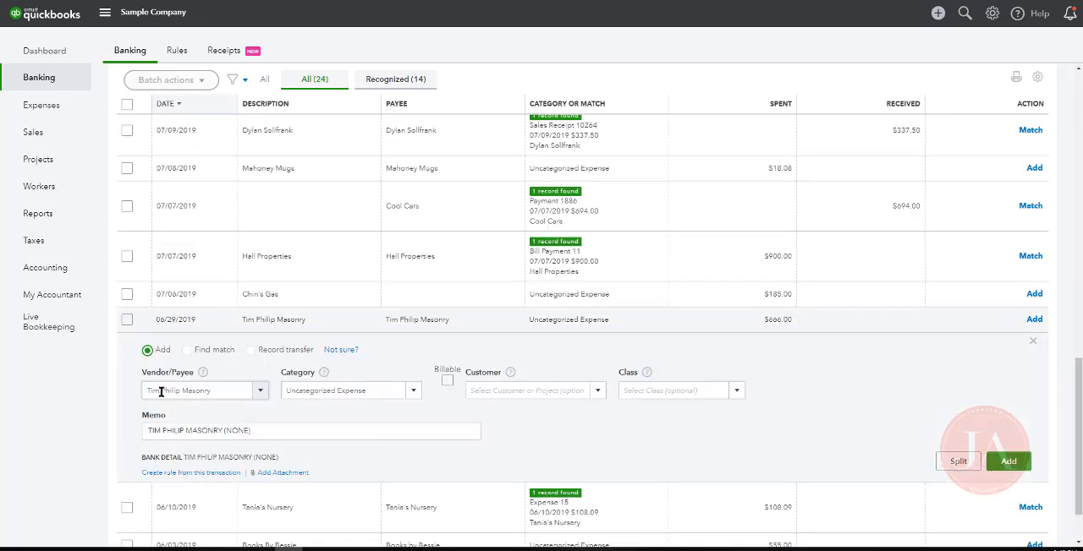
left_click(340, 389)
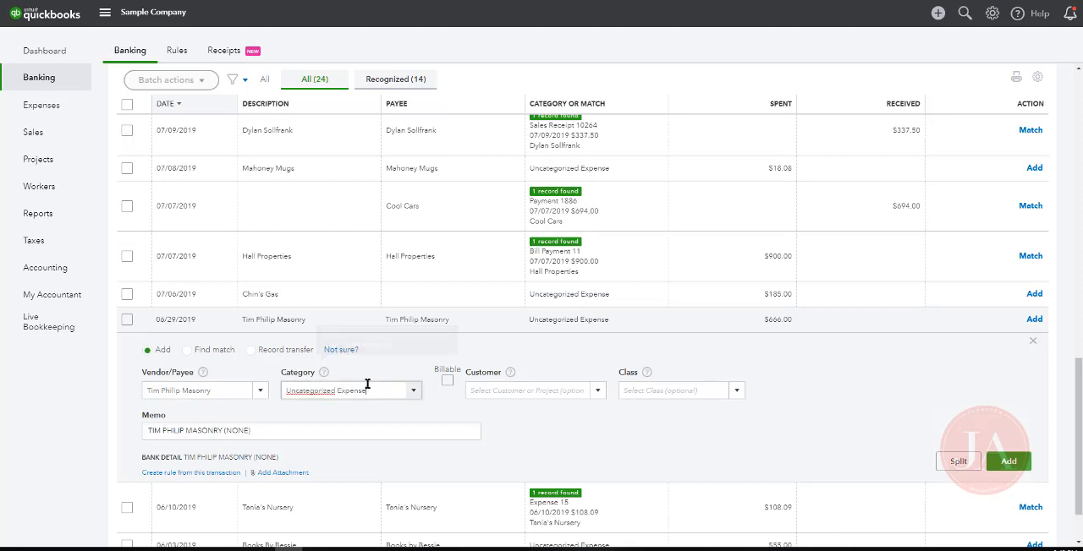
type("Cost of Goods Sold")
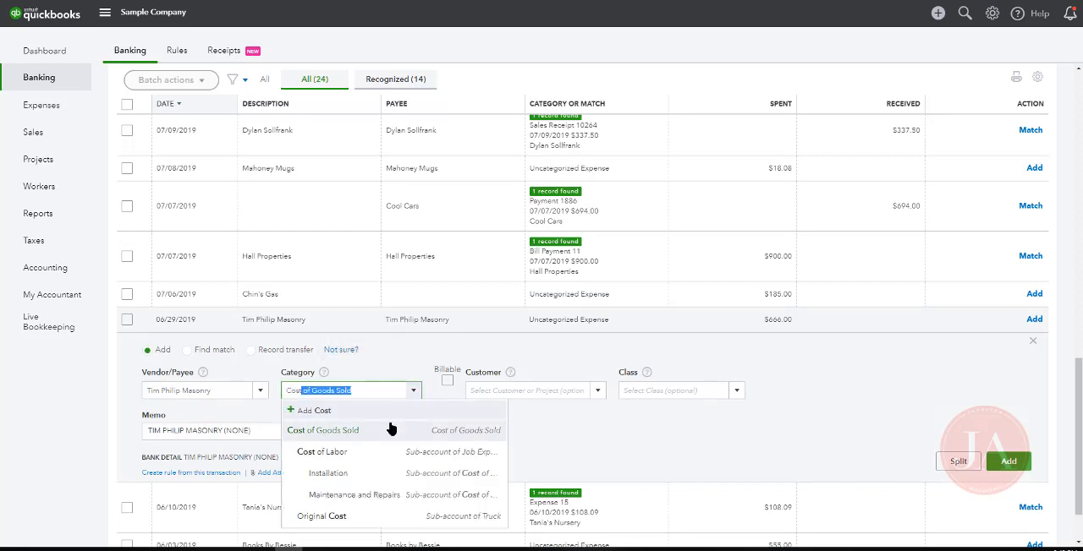
left_click(389, 428)
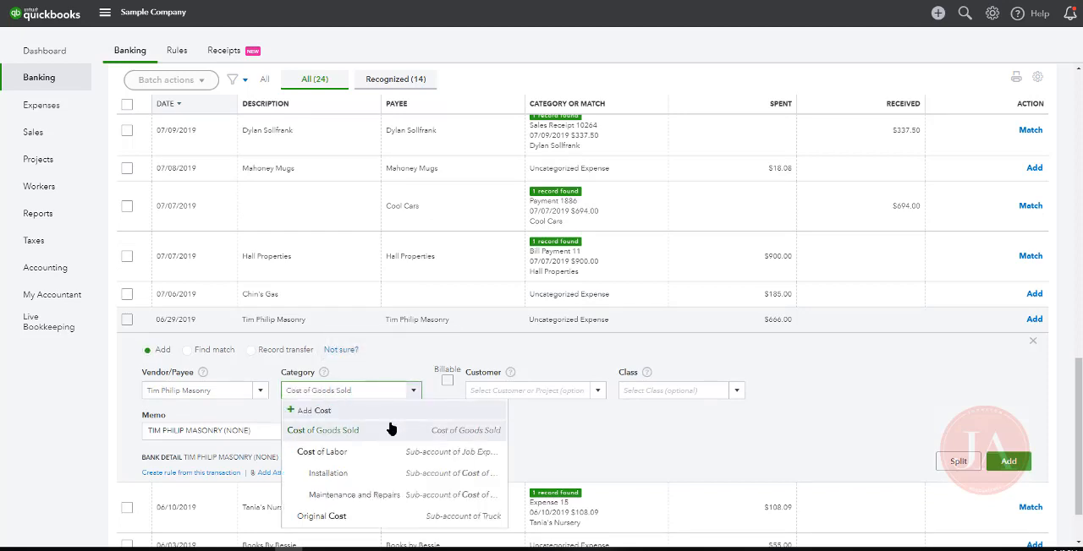
Create a new class named Landscaping for the masonry transaction and add the transaction to the books
left_click(635, 391)
type("Lan")
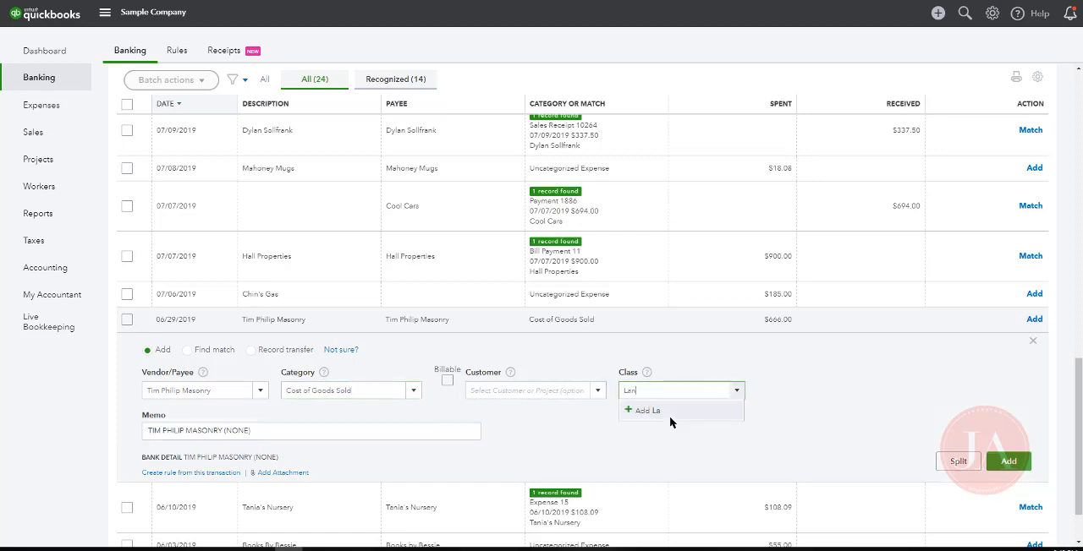
type("dscaping")
left_click(670, 414)
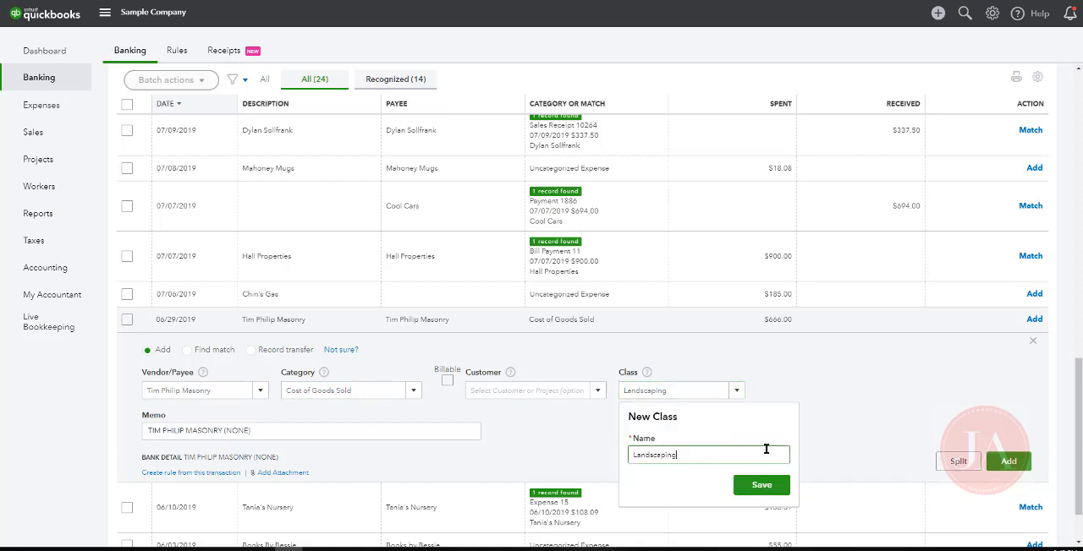
left_click(761, 486)
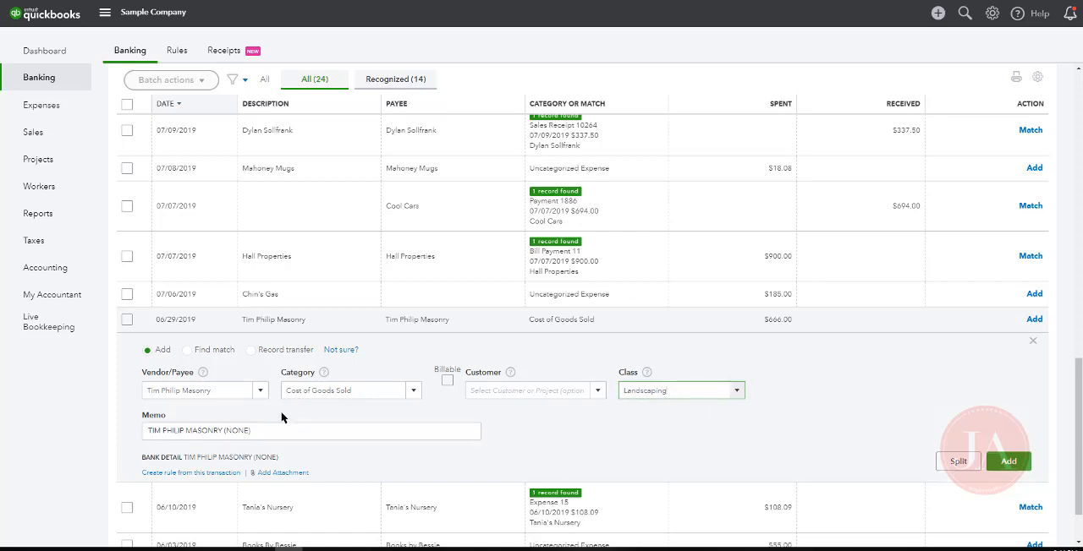
left_click(1009, 461)
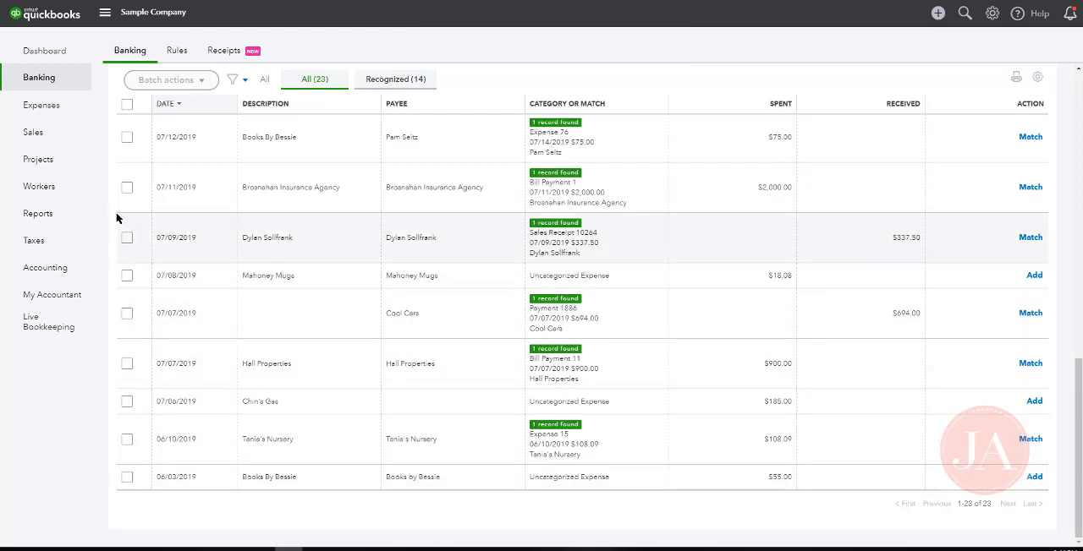
Open the Profit and Loss report and dismiss the report customization tour
left_click(59, 215)
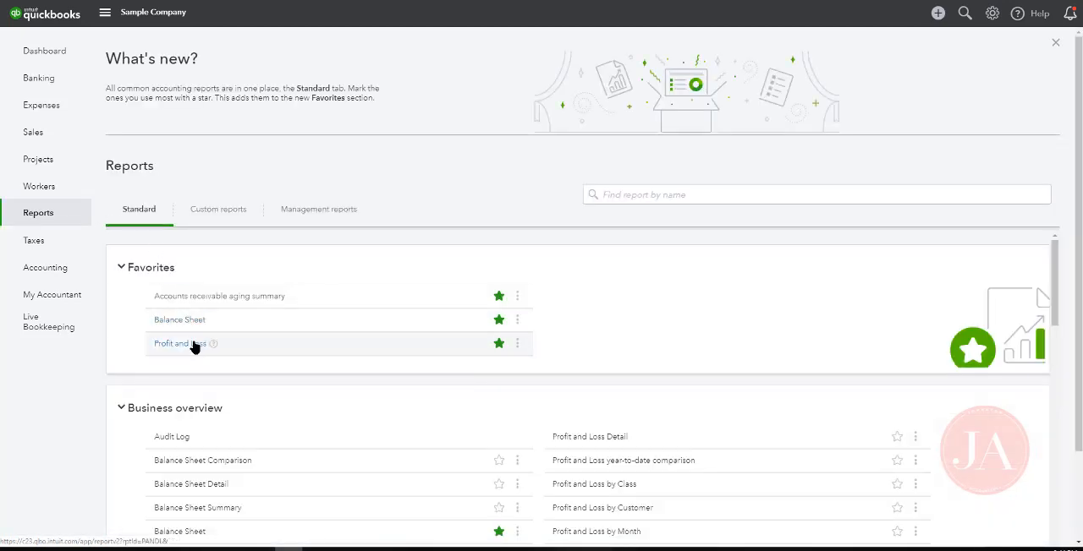
left_click(195, 344)
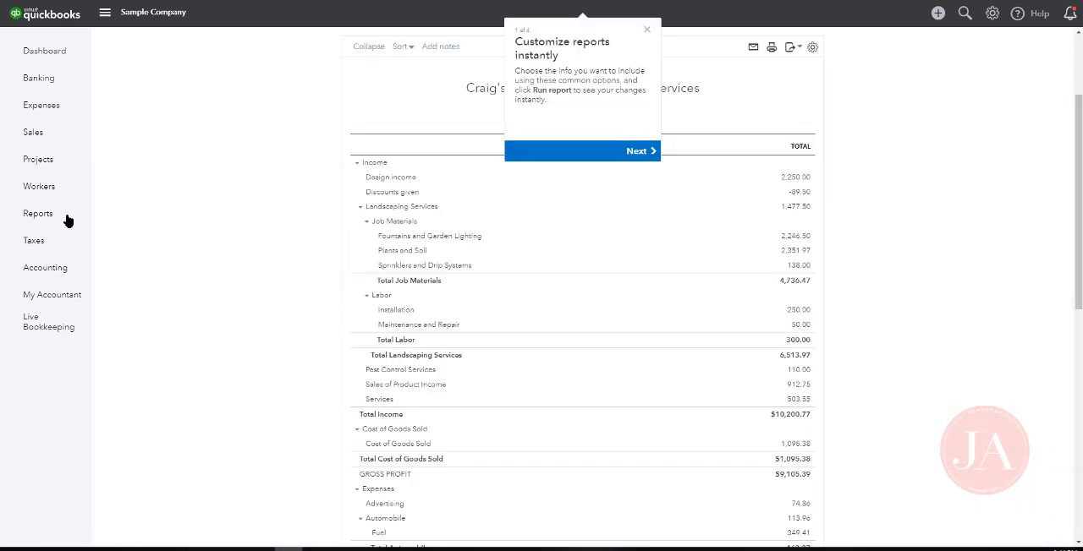
scroll(703, 218, "up", 3)
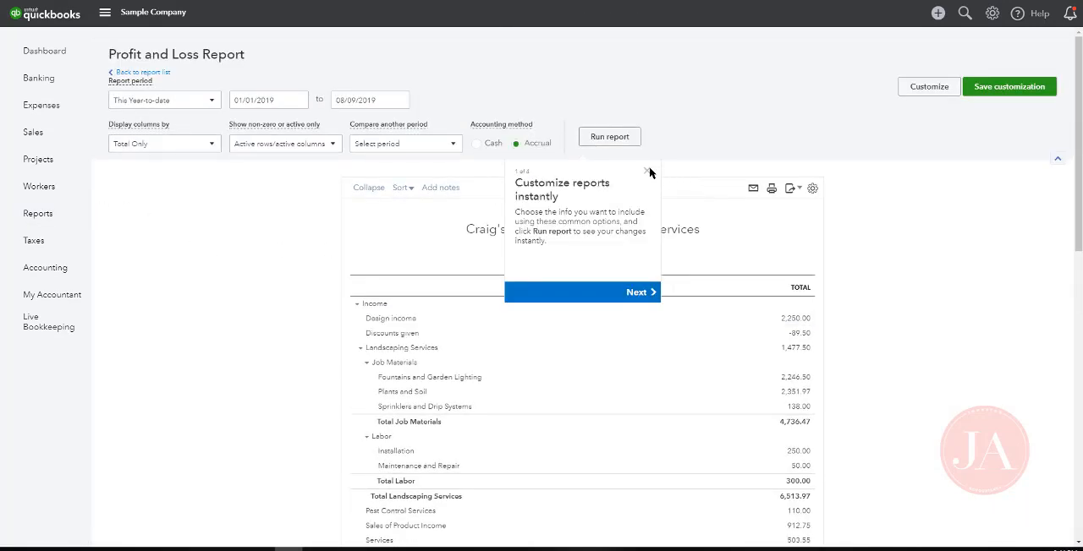
left_click(649, 171)
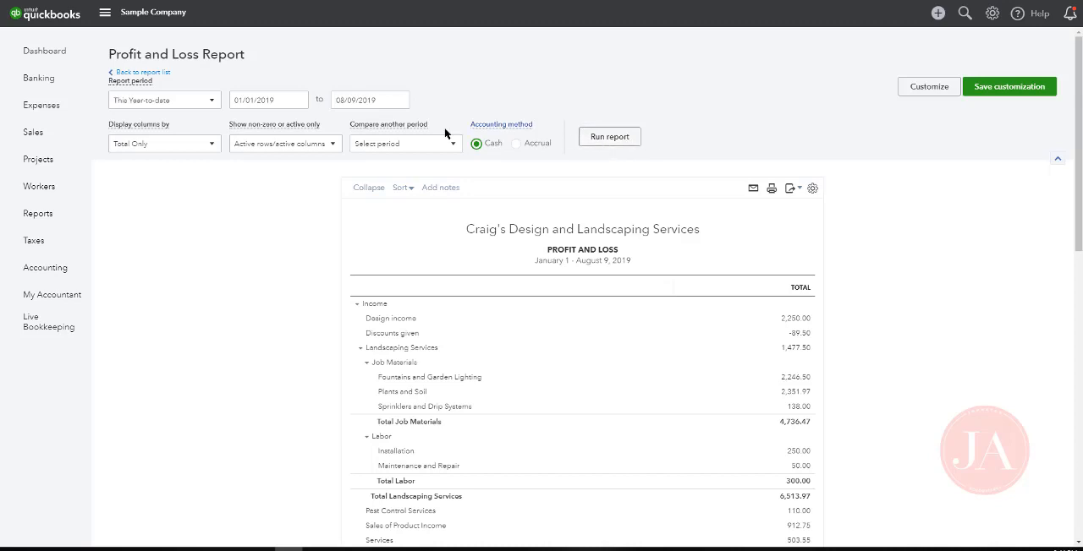
Run the Profit and Loss report with its columns displayed by Classes and review the class amounts through net income
left_click(194, 146)
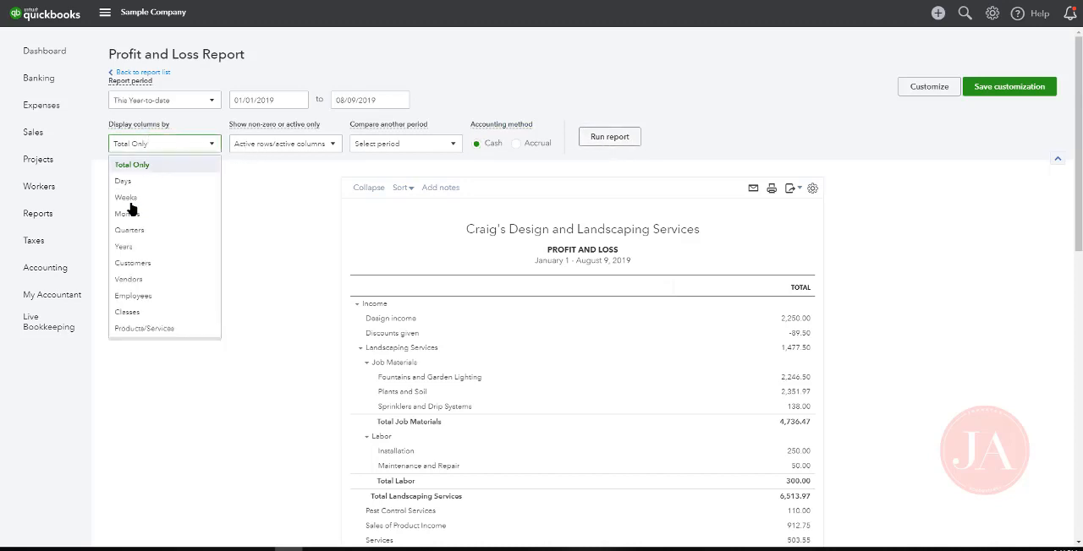
left_click(133, 313)
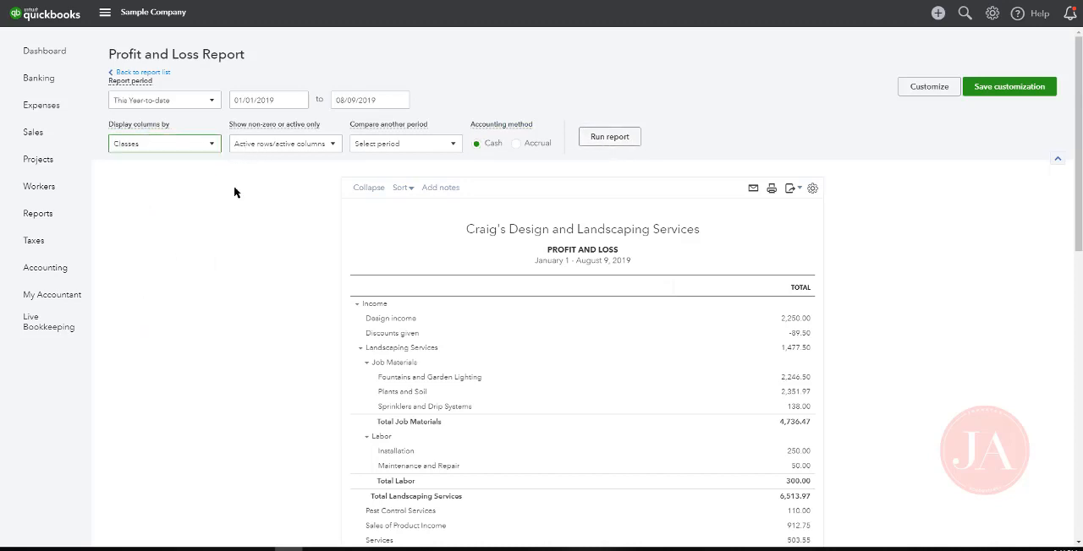
left_click(605, 139)
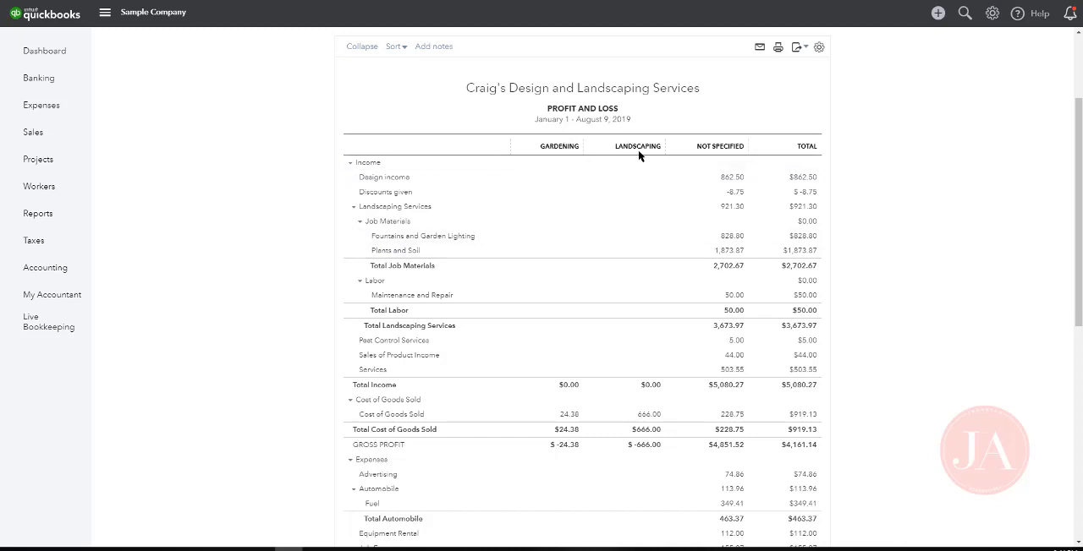
scroll(643, 261, "down", 1)
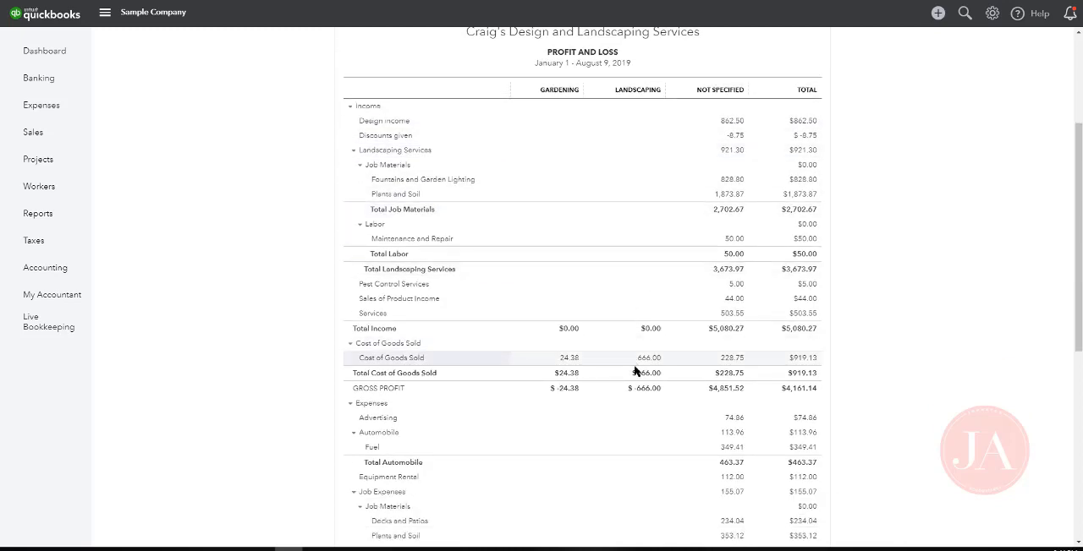
scroll(672, 372, "down", 2)
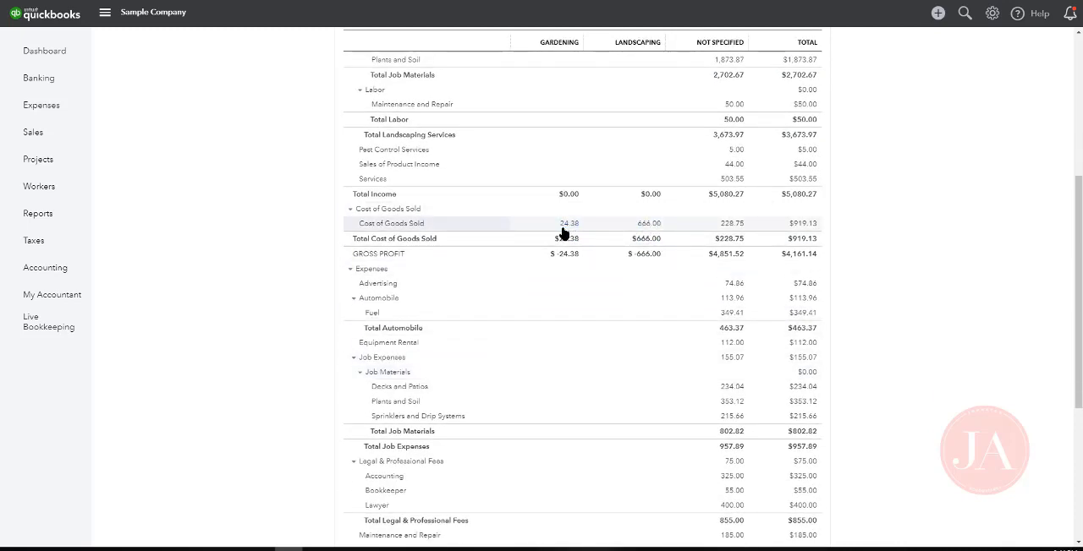
scroll(641, 368, "down", 3)
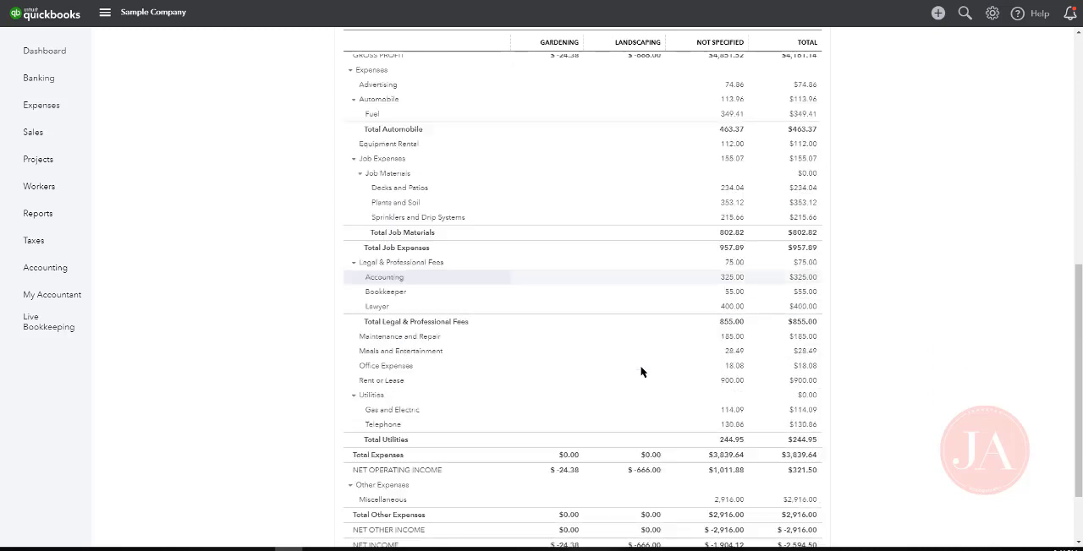
scroll(643, 371, "down", 2)
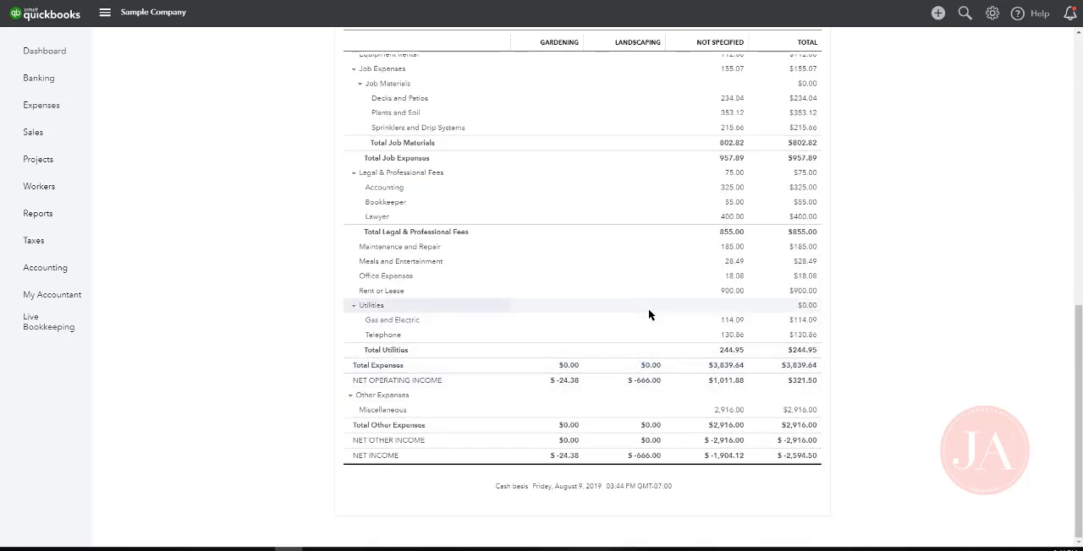
scroll(648, 314, "up", 8)
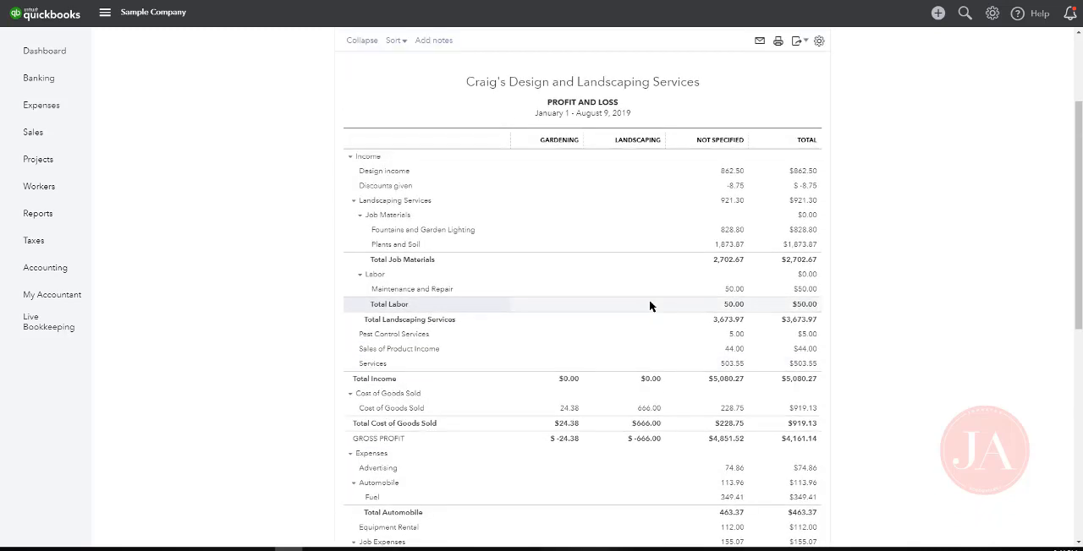
scroll(648, 306, "up", 2)
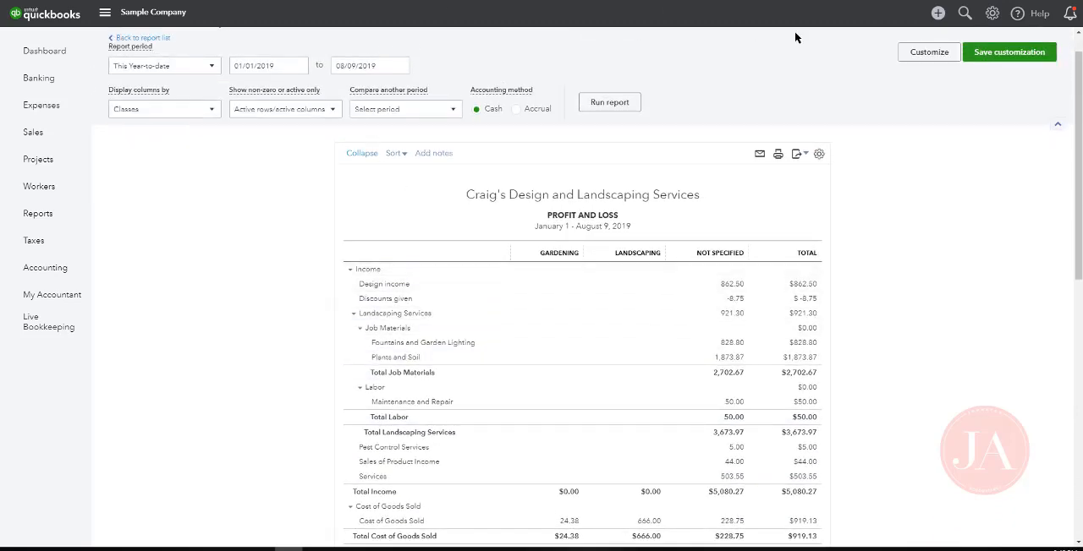
Create a new sales receipt for the customer Amy's Bird Sanctuary
left_click(938, 14)
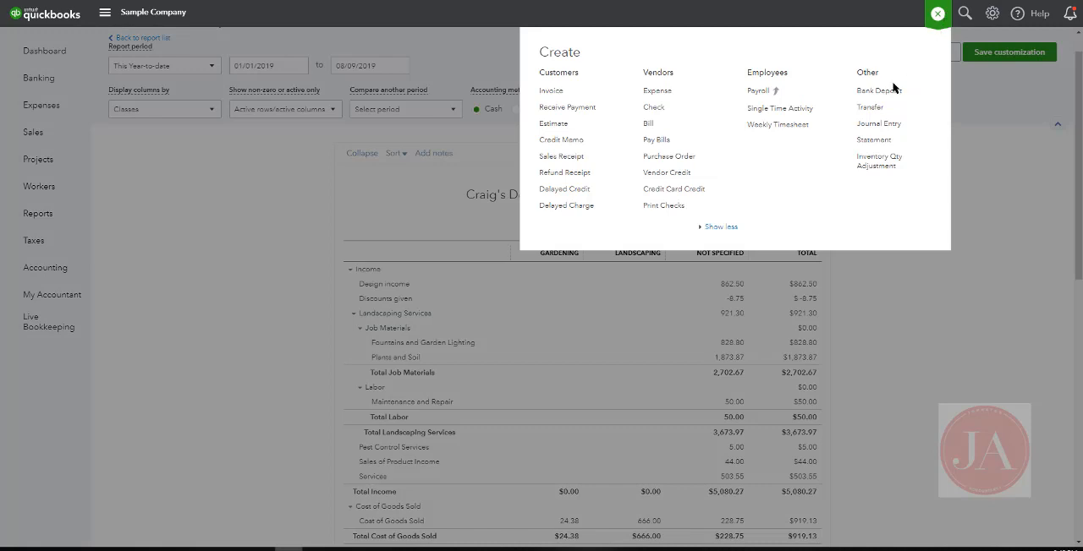
left_click(562, 158)
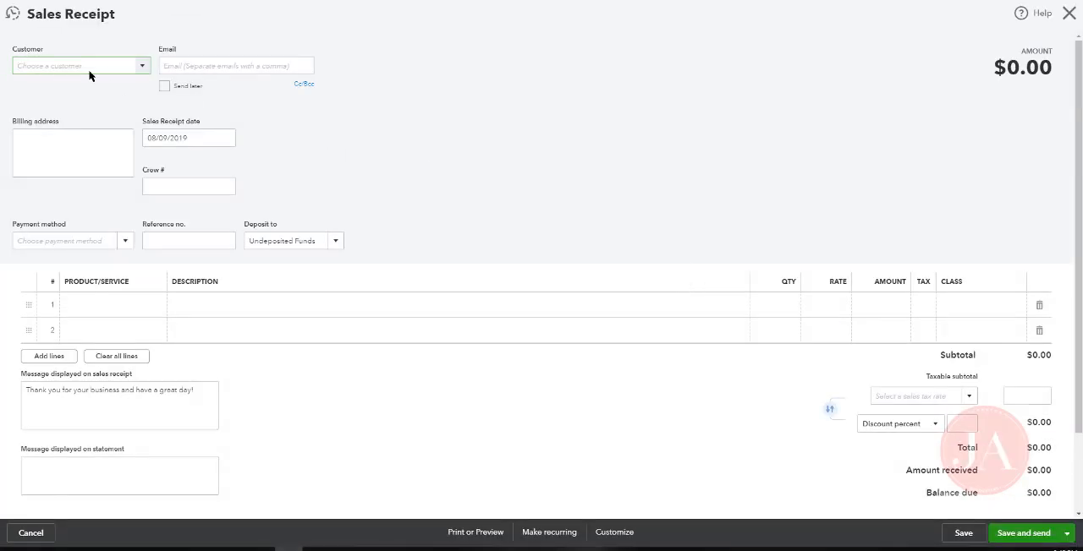
left_click(141, 67)
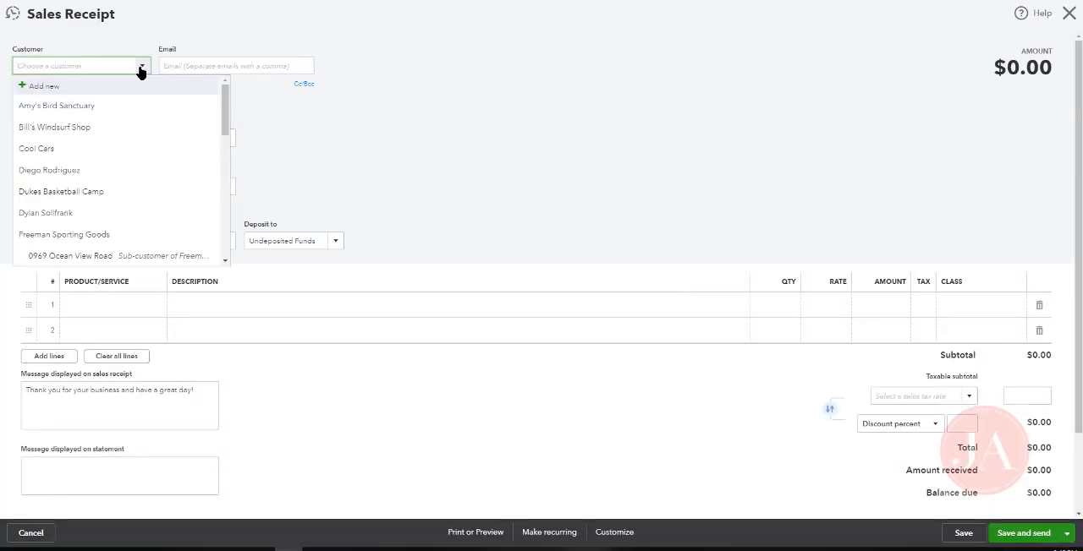
left_click(84, 106)
left_click(219, 138)
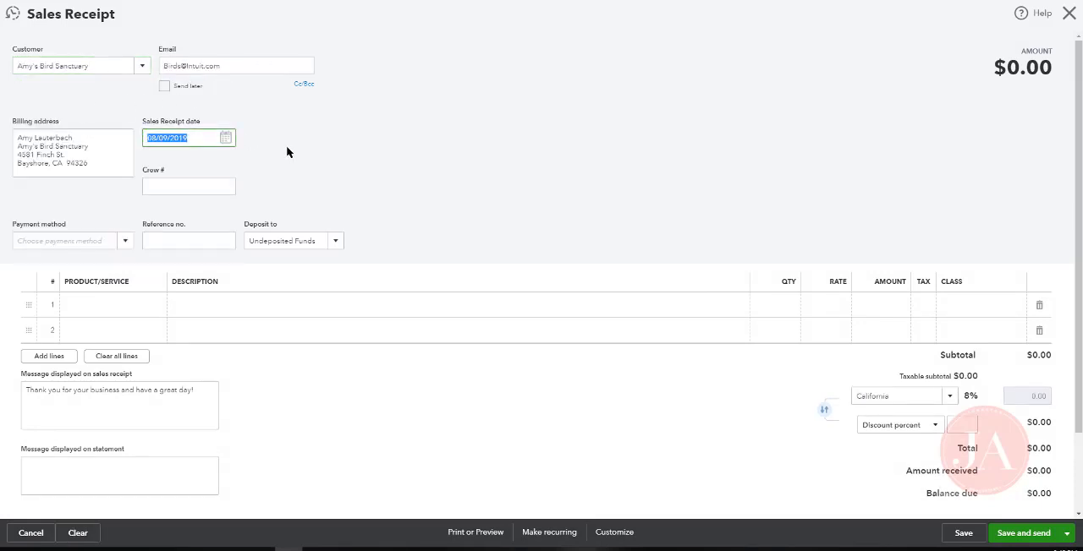
Add the Design service as the sales receipt's first line and assign it the Gardening class
left_click(151, 306)
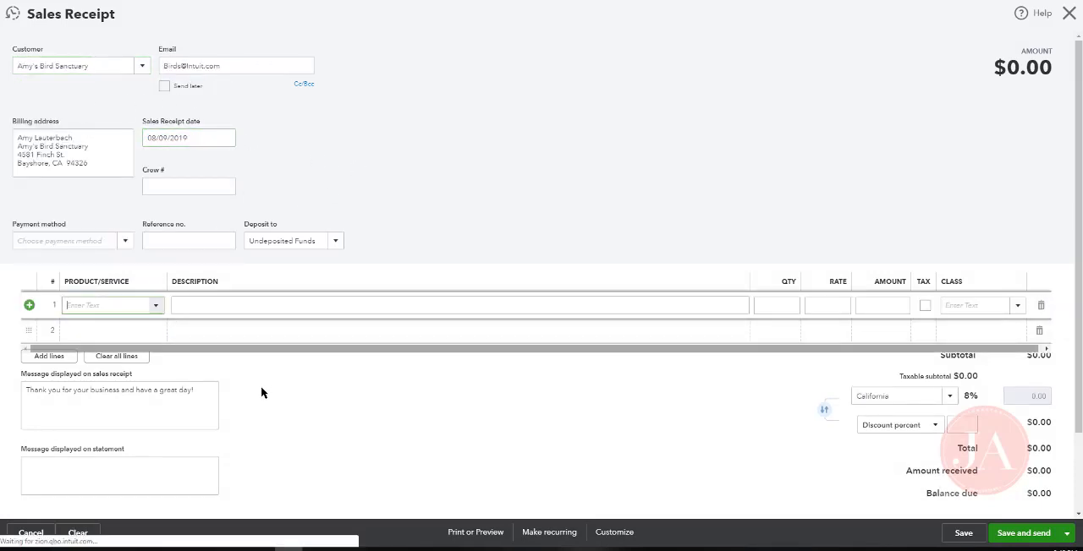
type("des")
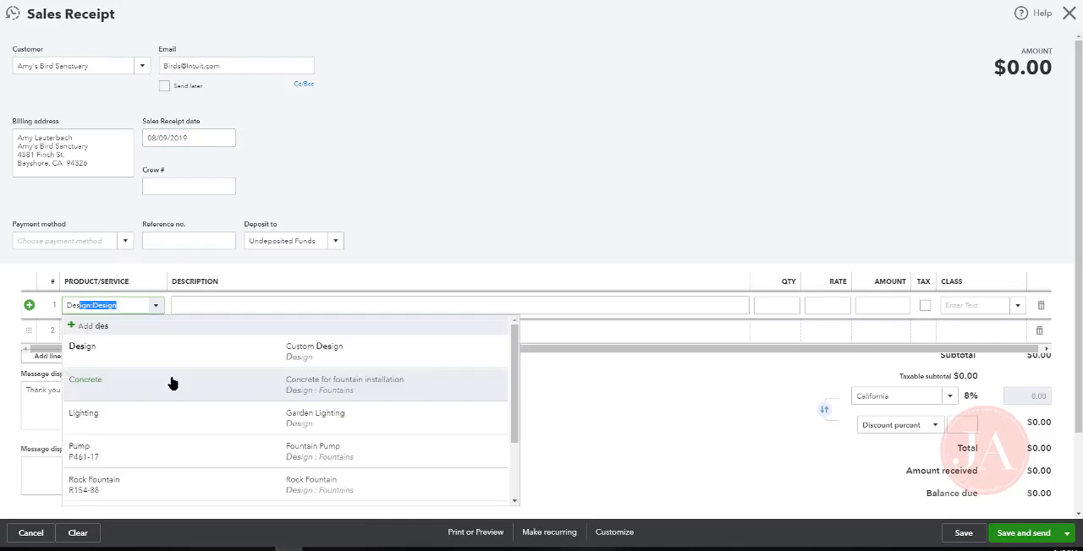
left_click(156, 356)
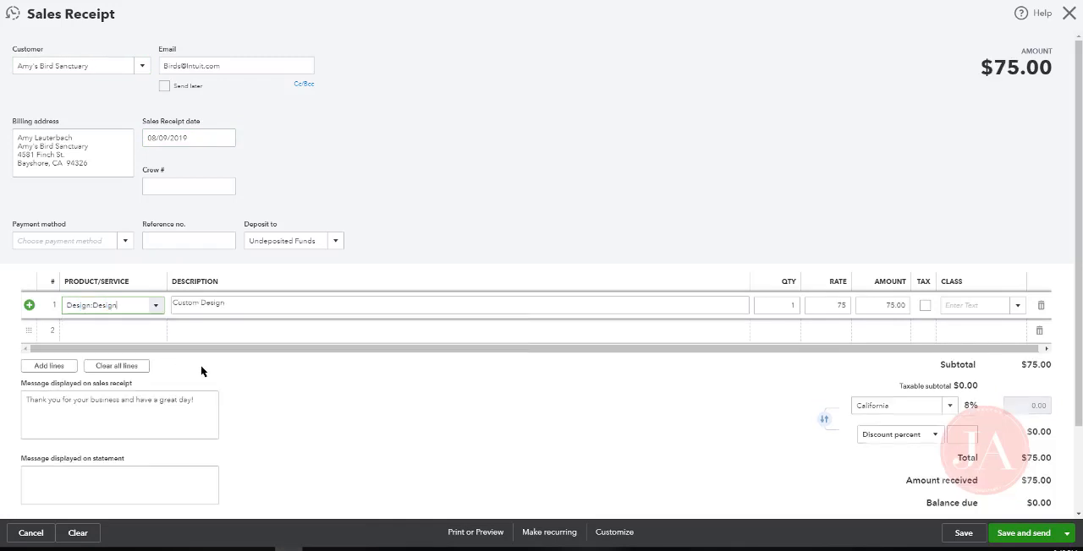
left_click(983, 309)
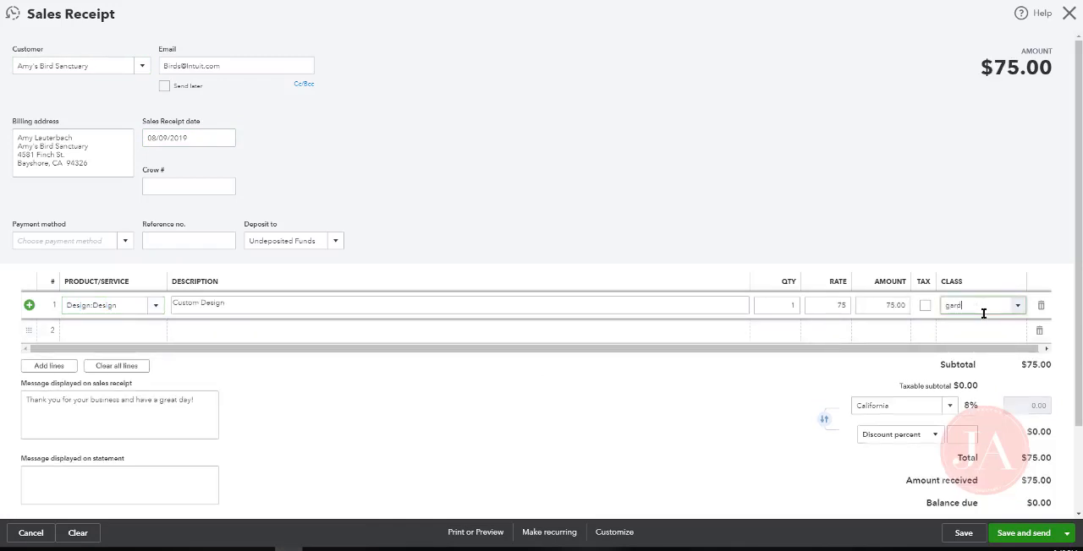
type("gard")
left_click(974, 345)
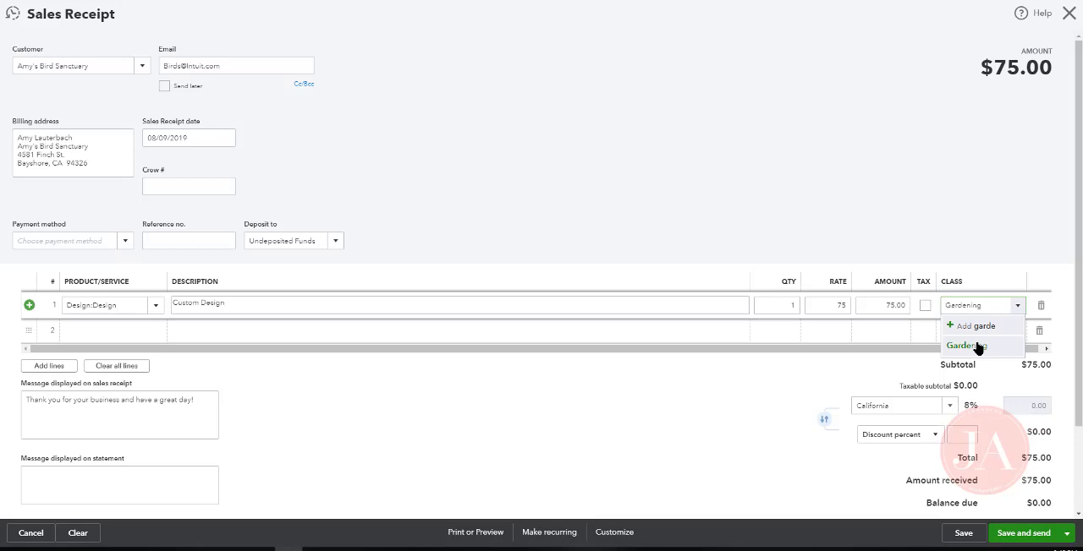
Add a second Design line with the Landscaping class, then save and close the sales receipt
left_click(136, 334)
type("desig")
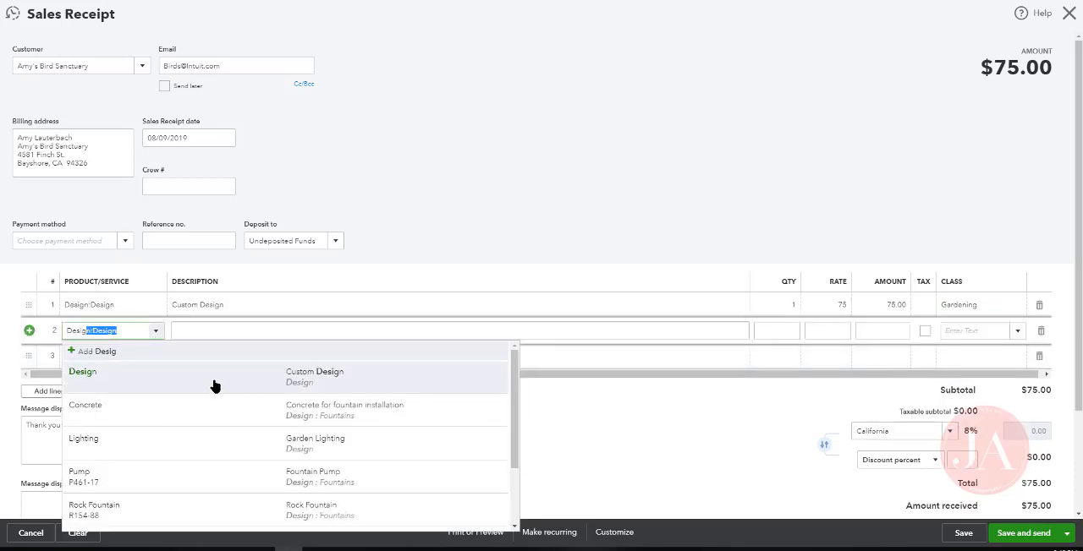
left_click(215, 386)
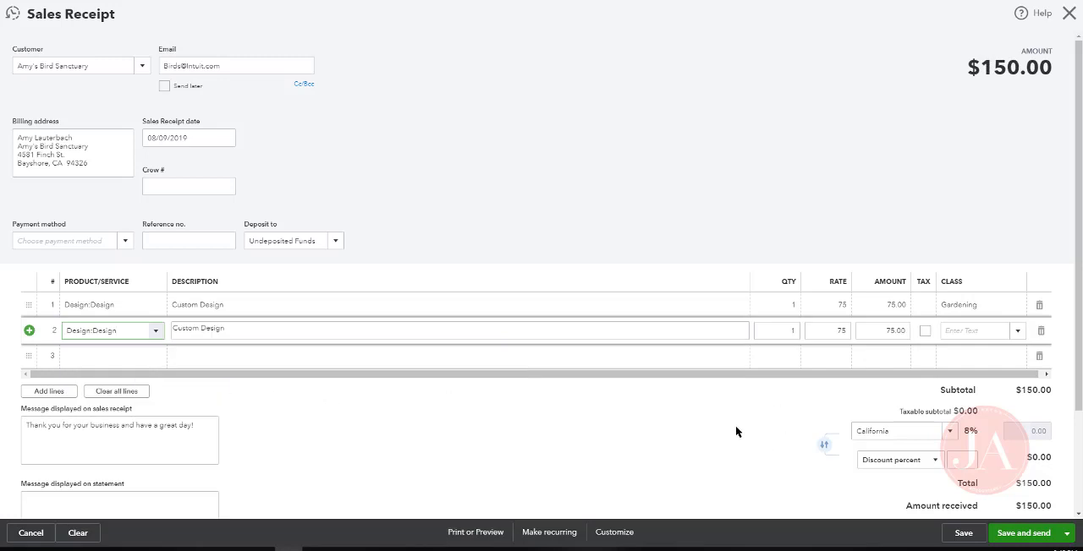
left_click(955, 329)
type("Landscaping")
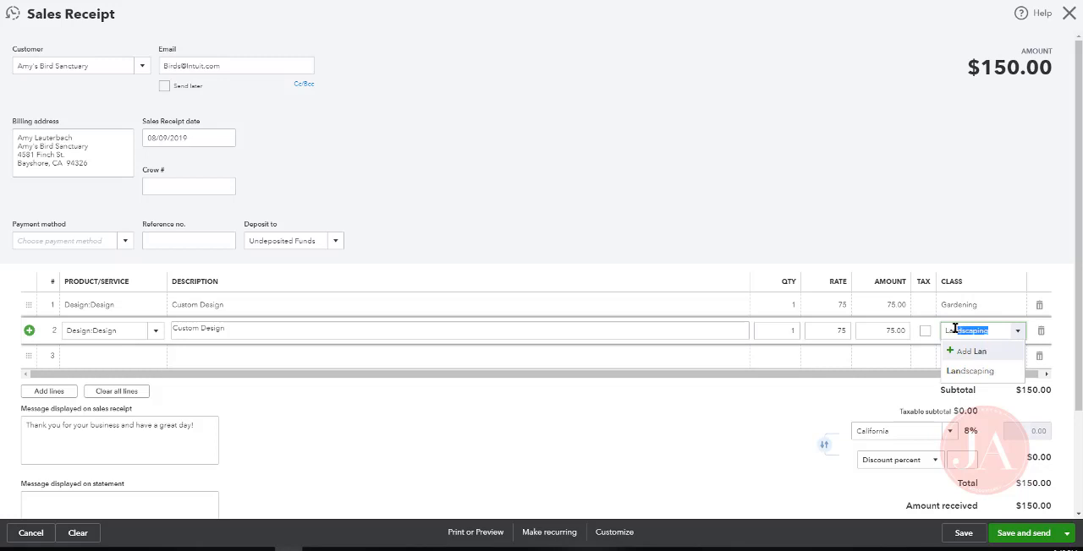
left_click(966, 369)
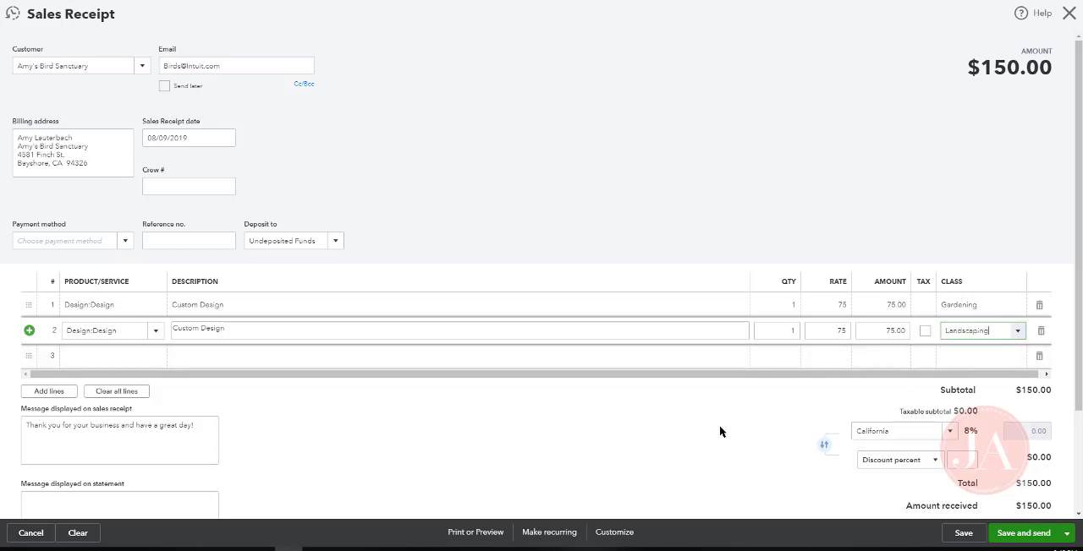
left_click(719, 421)
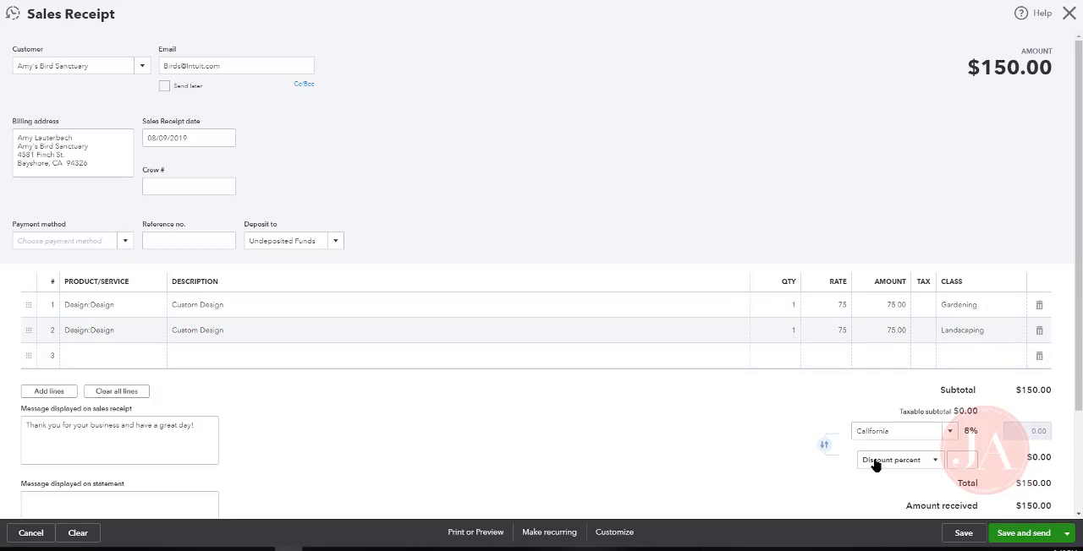
left_click(1067, 533)
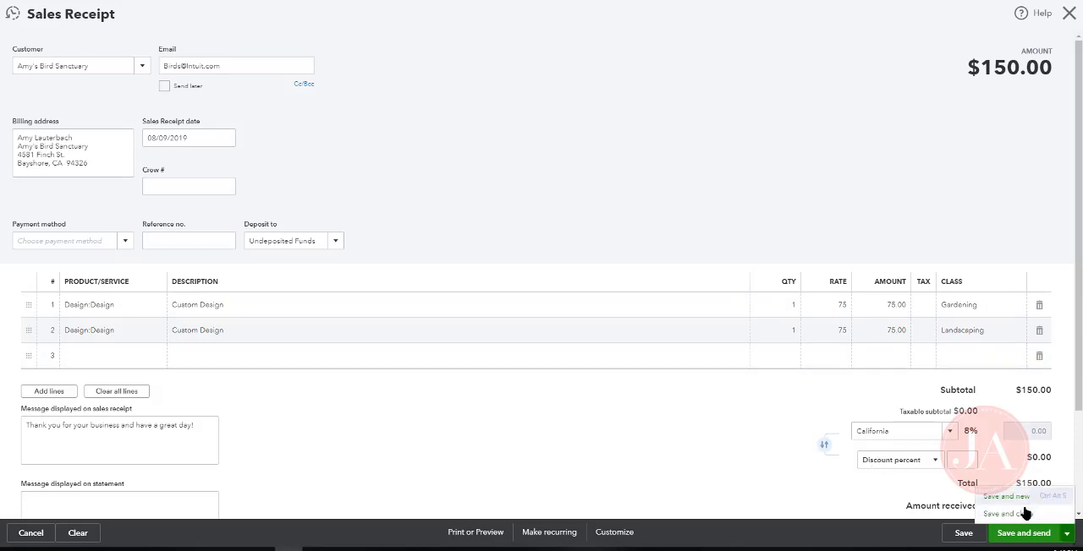
left_click(1024, 513)
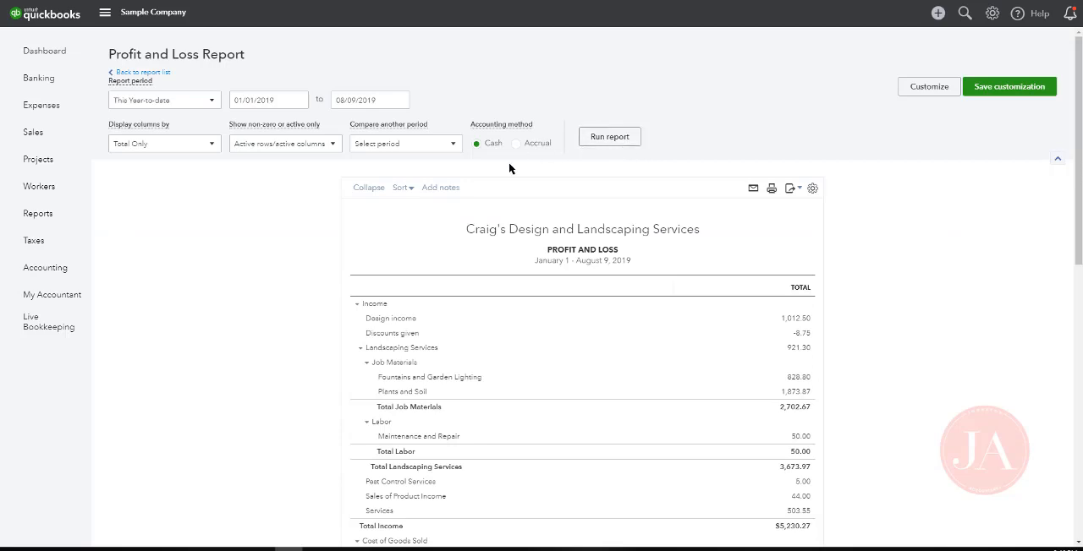
Display the Profit and Loss columns by Classes again and rerun the report
left_click(169, 144)
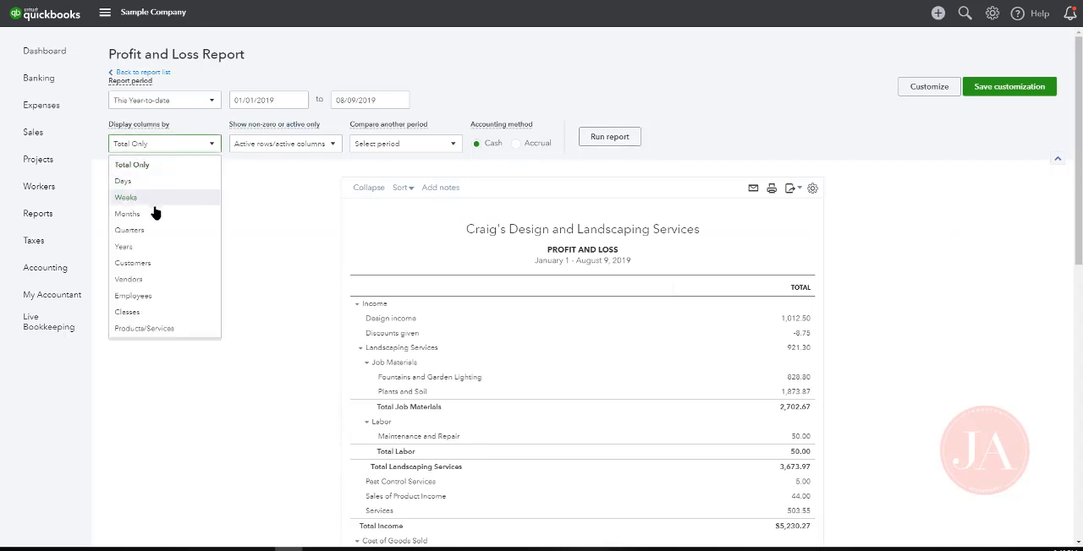
left_click(135, 313)
left_click(610, 136)
Examine the Gardening, Landscaping and Not Specified columns of the Profit and Loss report from income through net income
scroll(616, 144, "down", 2)
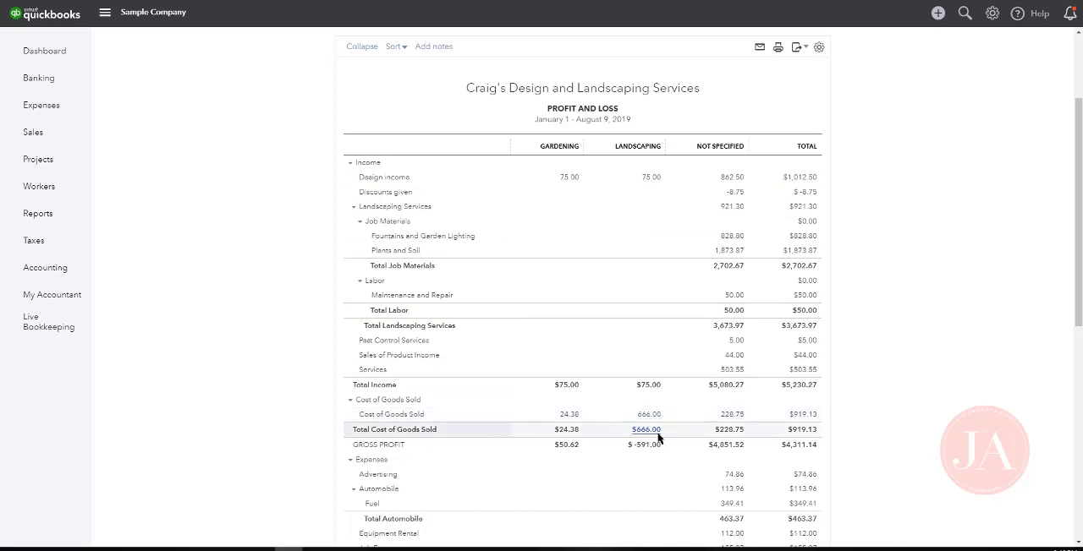
scroll(658, 415, "down", 1)
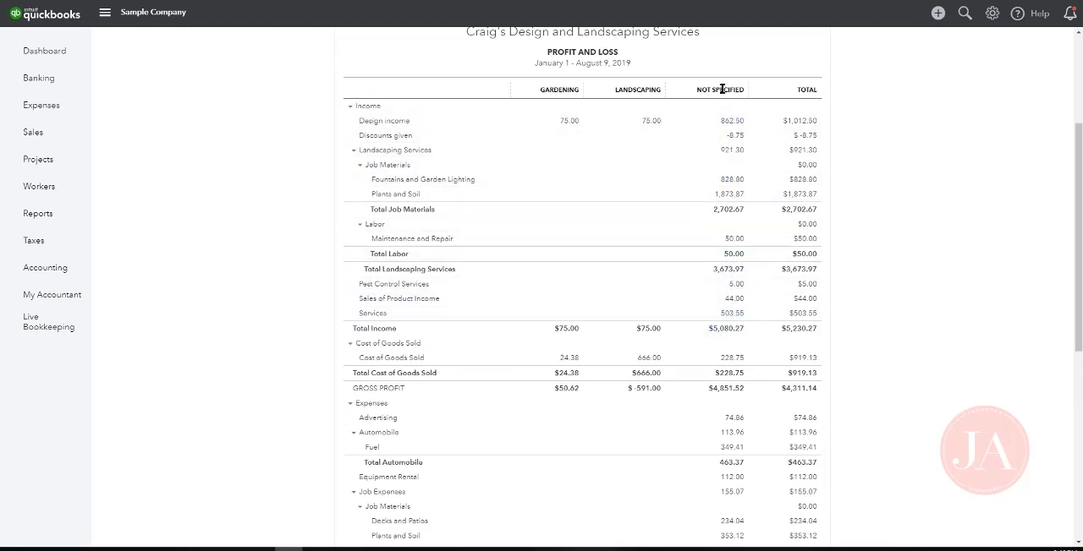
scroll(732, 307, "down", 2)
scroll(735, 351, "down", 4)
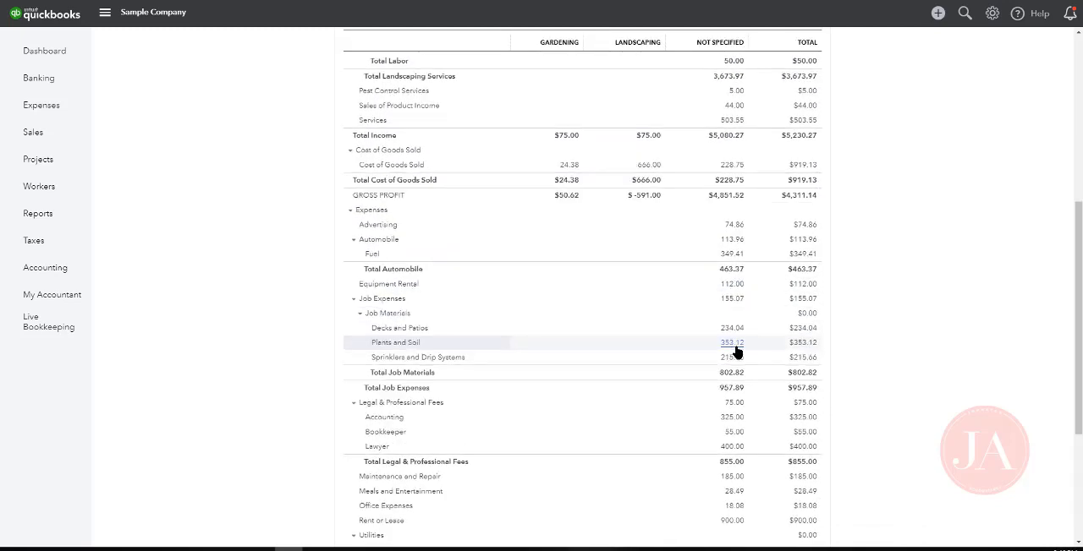
scroll(736, 357, "down", 1)
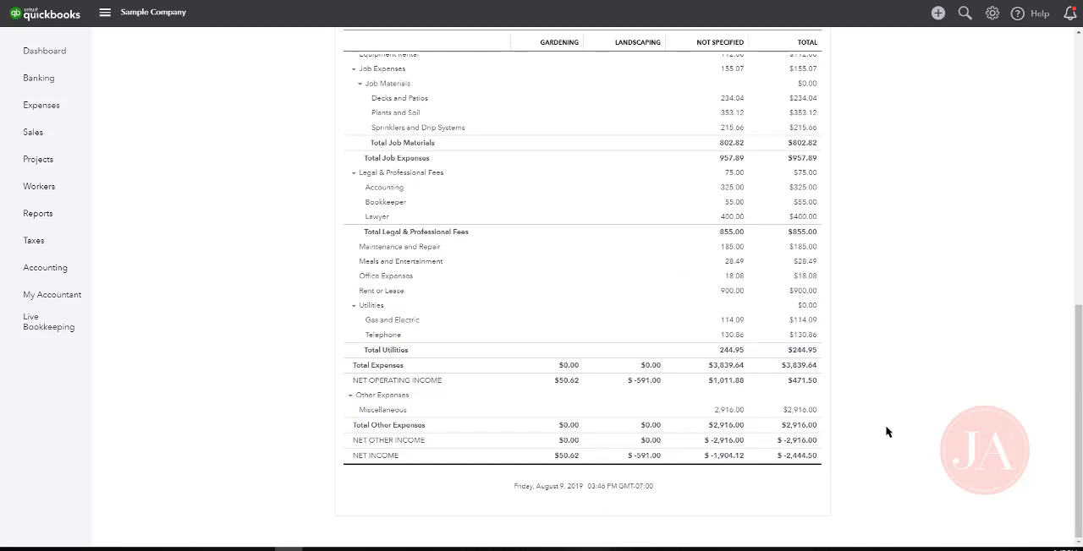
scroll(896, 397, "up", 10)
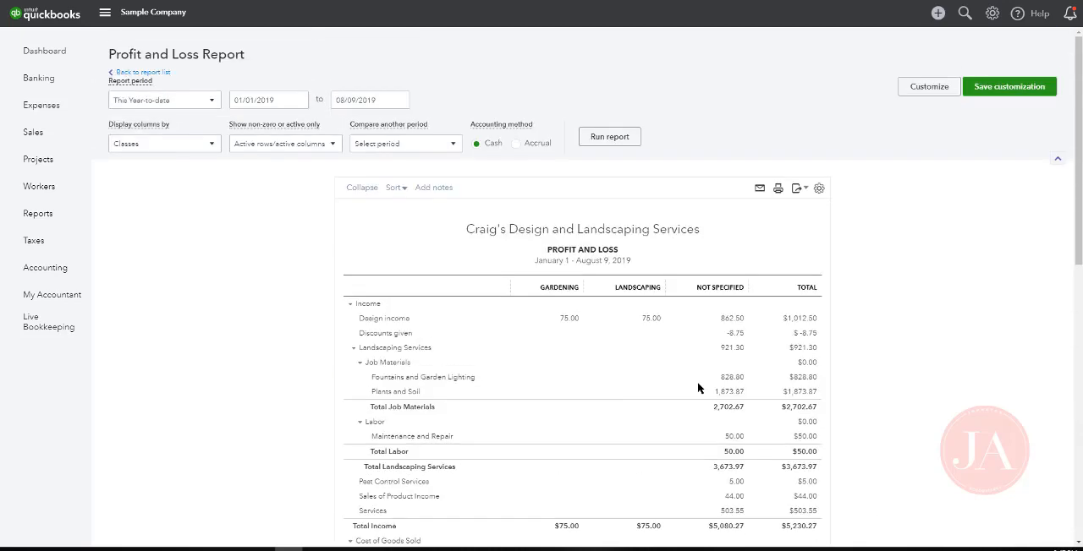
scroll(251, 163, "up", 1)
scroll(720, 281, "down", 3)
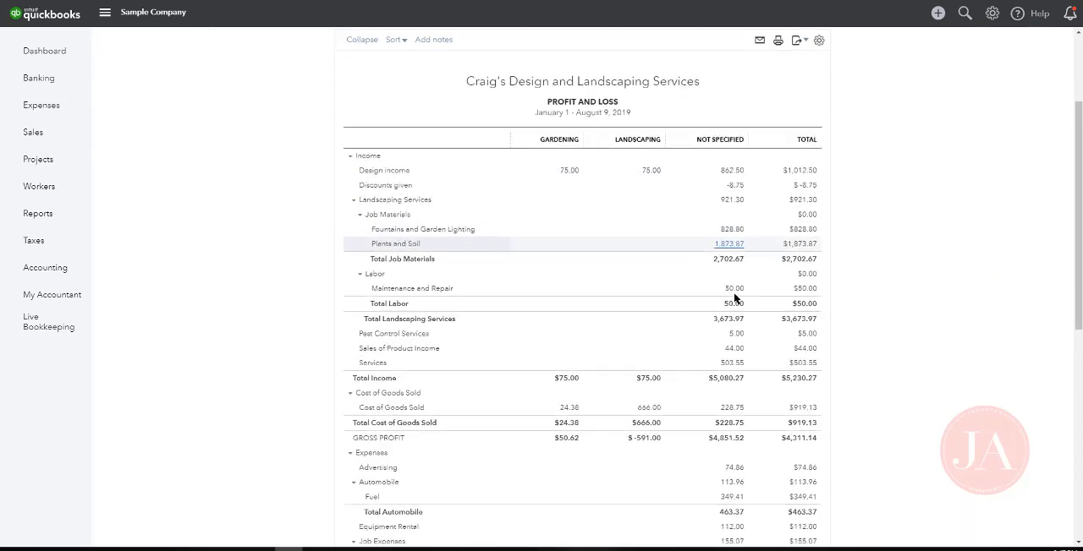
scroll(737, 312, "down", 2)
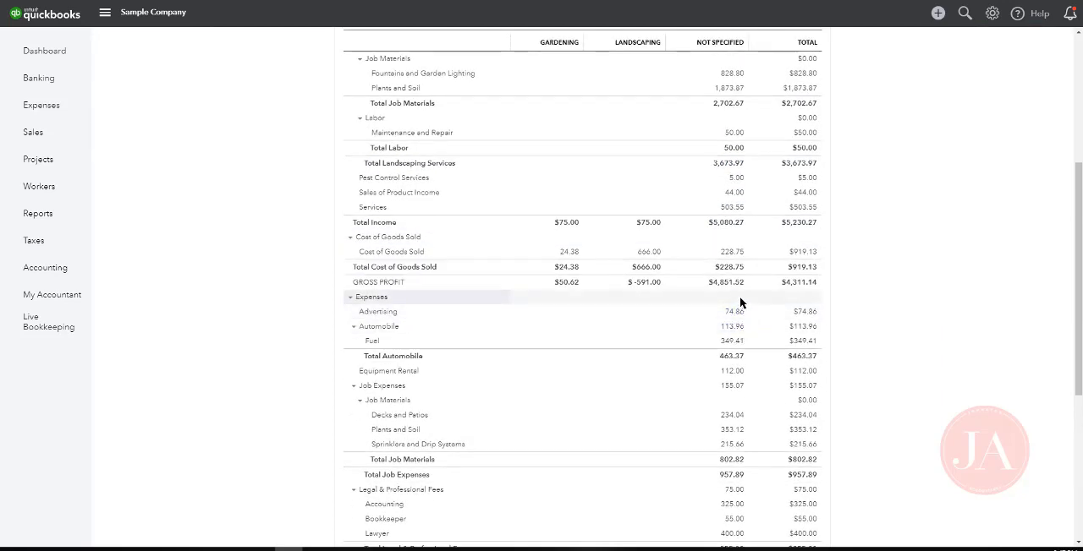
scroll(737, 311, "down", 1)
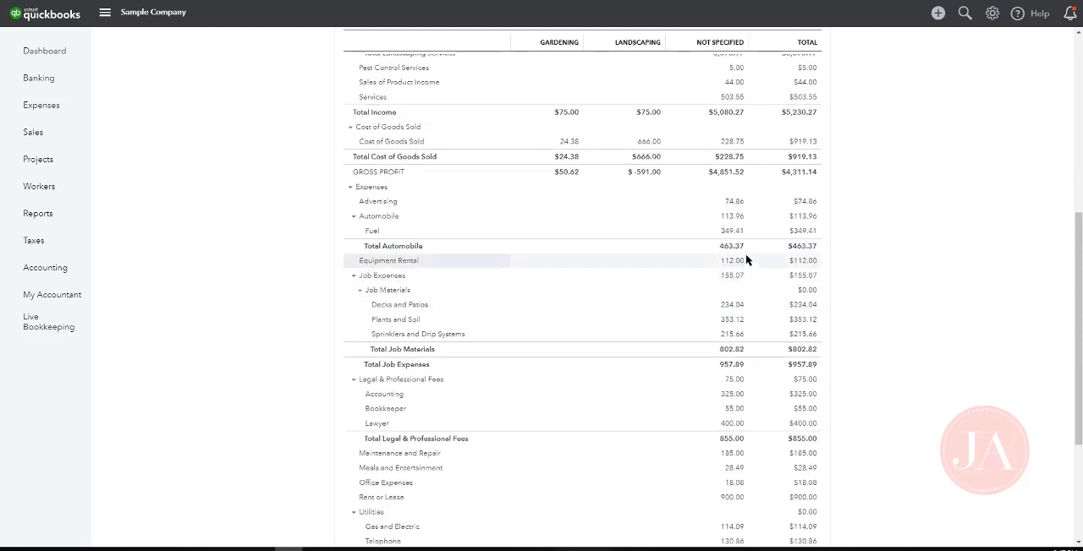
scroll(746, 258, "up", 3)
scroll(747, 258, "up", 2)
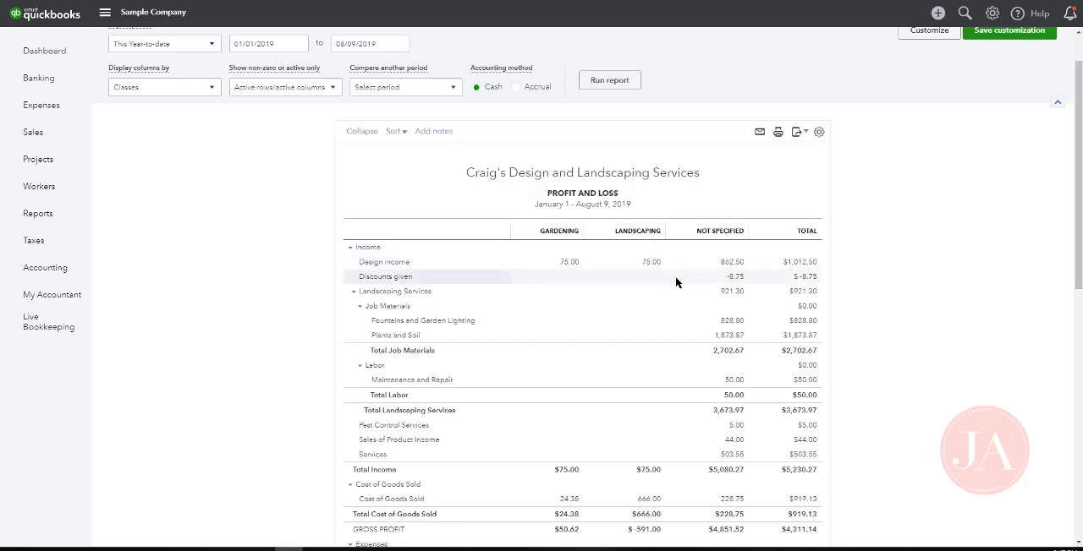
scroll(676, 282, "up", 1)
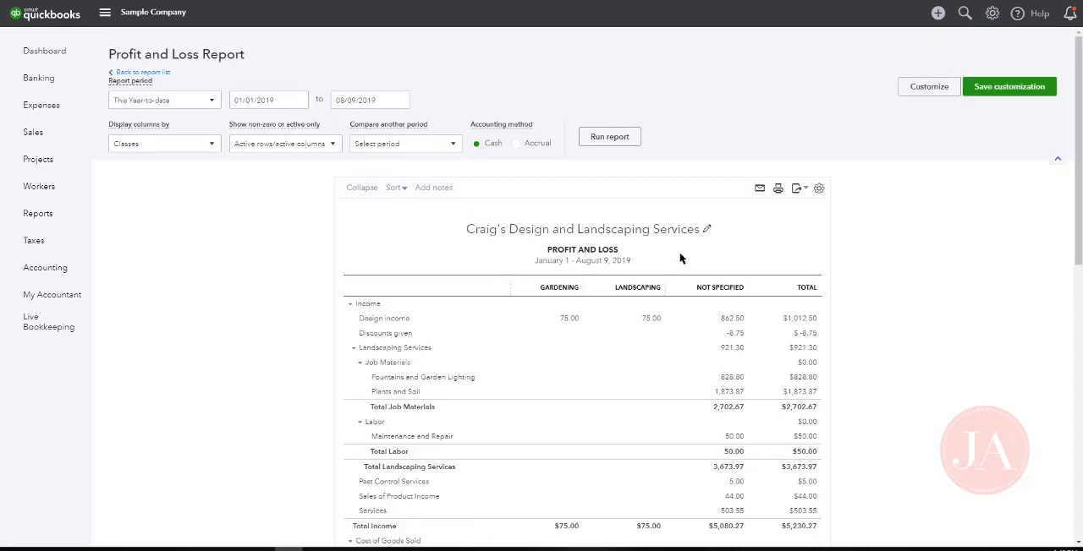